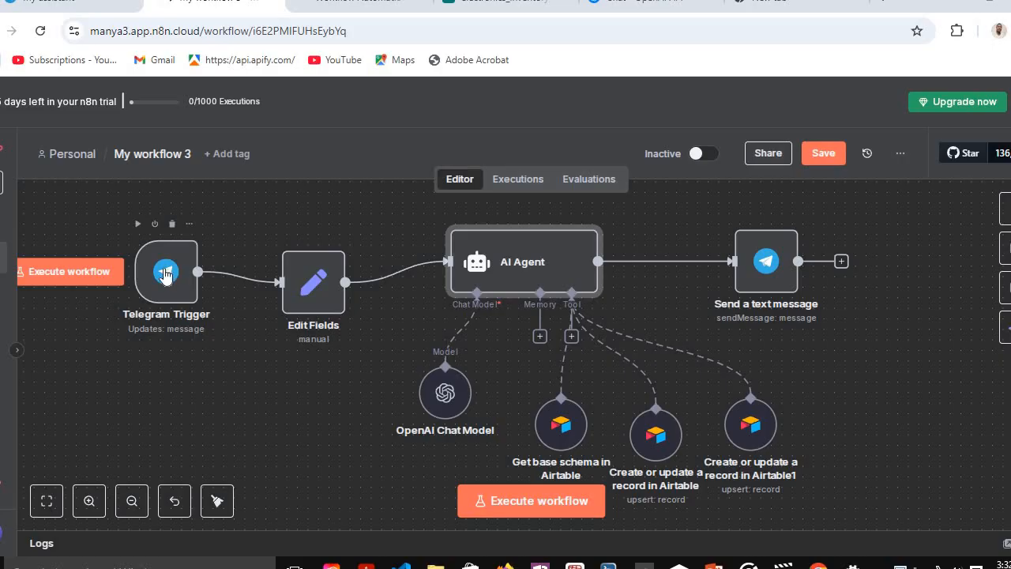
Nudge the Telegram Trigger node slightly on the canvas, open it and view the available Telegram credentials.
drag(166, 274, 156, 272)
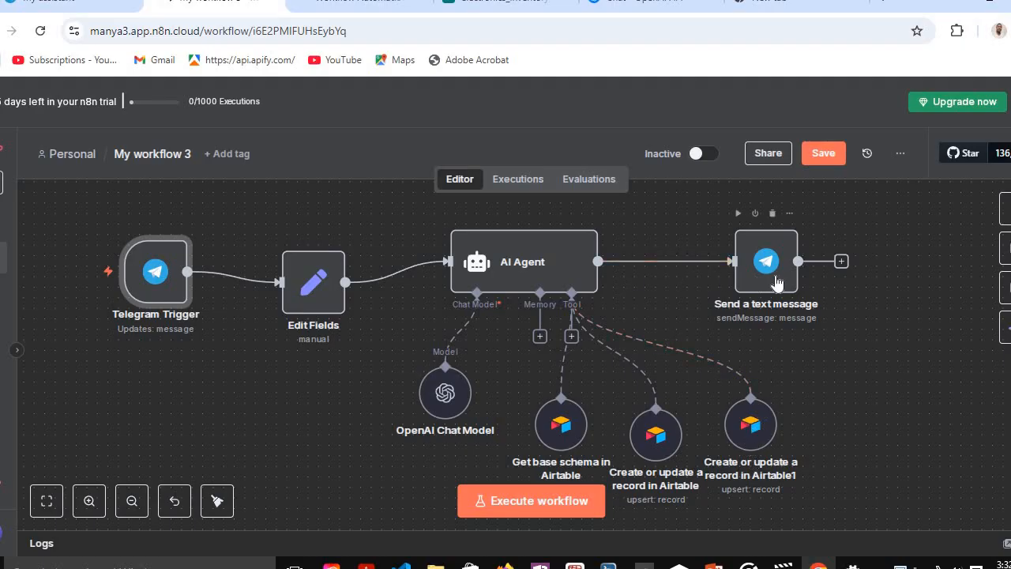
double_click(164, 275)
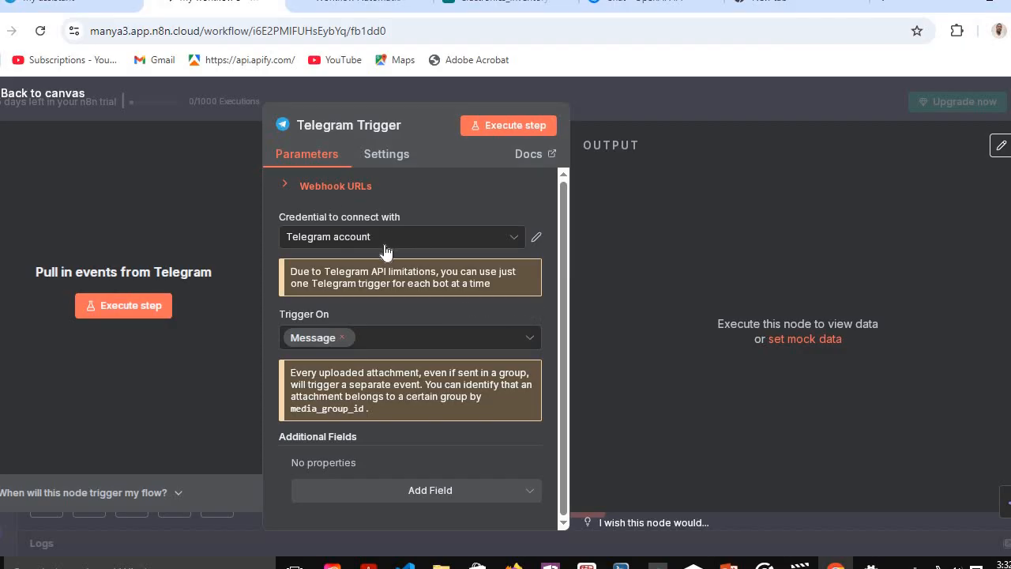
click(513, 239)
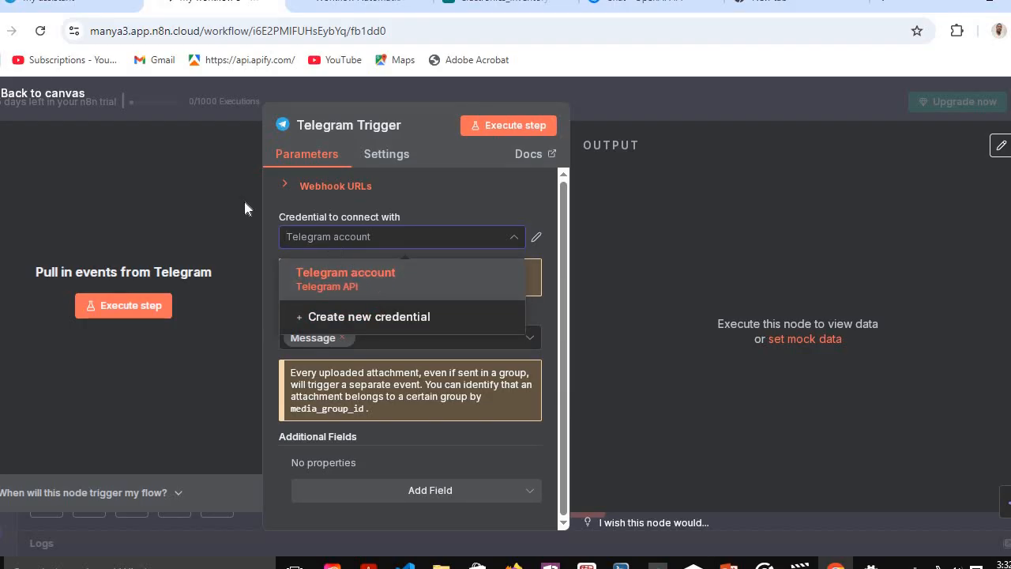
Switch to Telegram Web and examine the BotFather chat for its bot creation commands and the bot's management options.
click(70, 7)
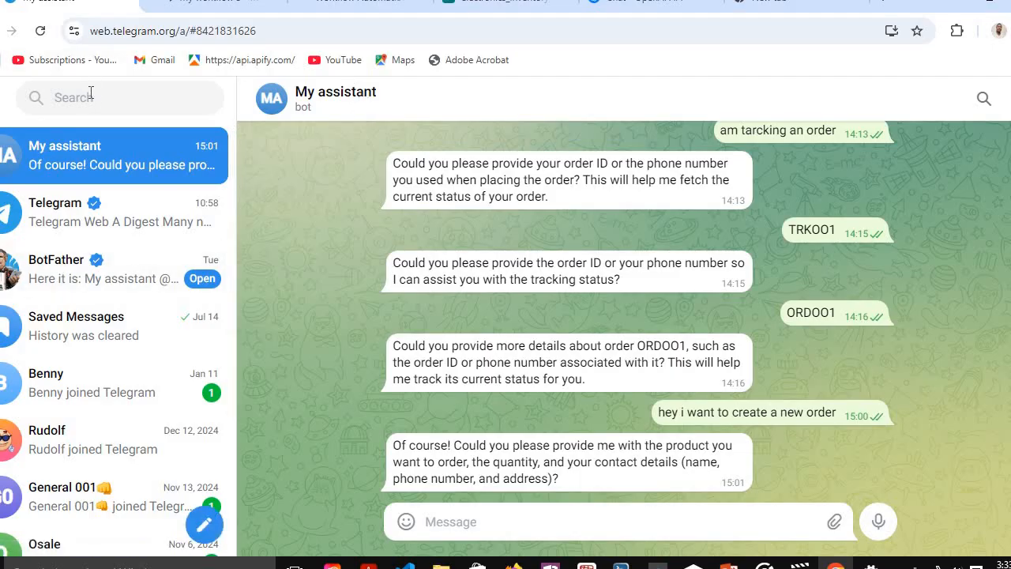
click(131, 277)
scroll(553, 316, up, 3)
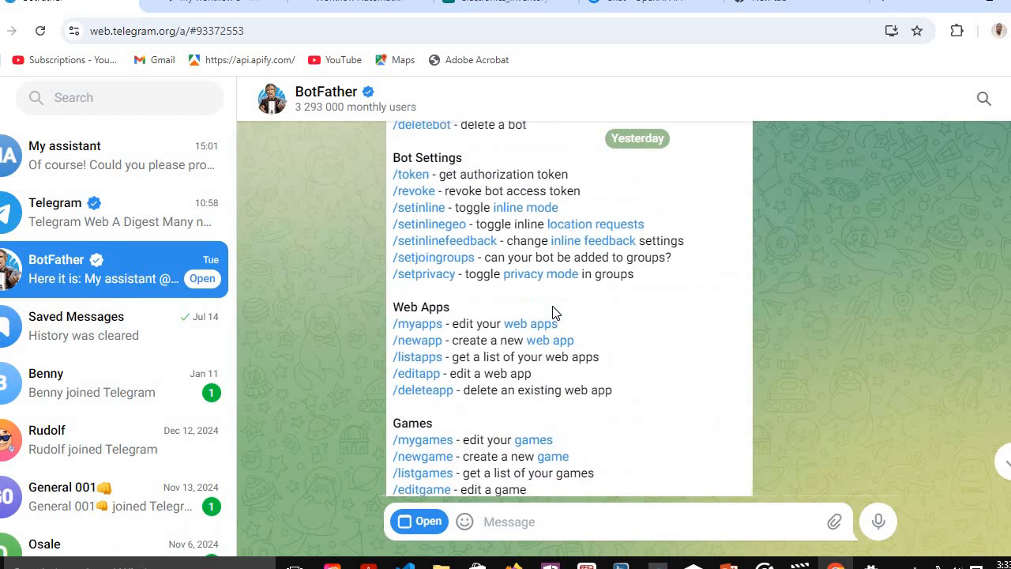
scroll(553, 306, up, 4)
scroll(553, 307, down, 4)
scroll(552, 303, up, 4)
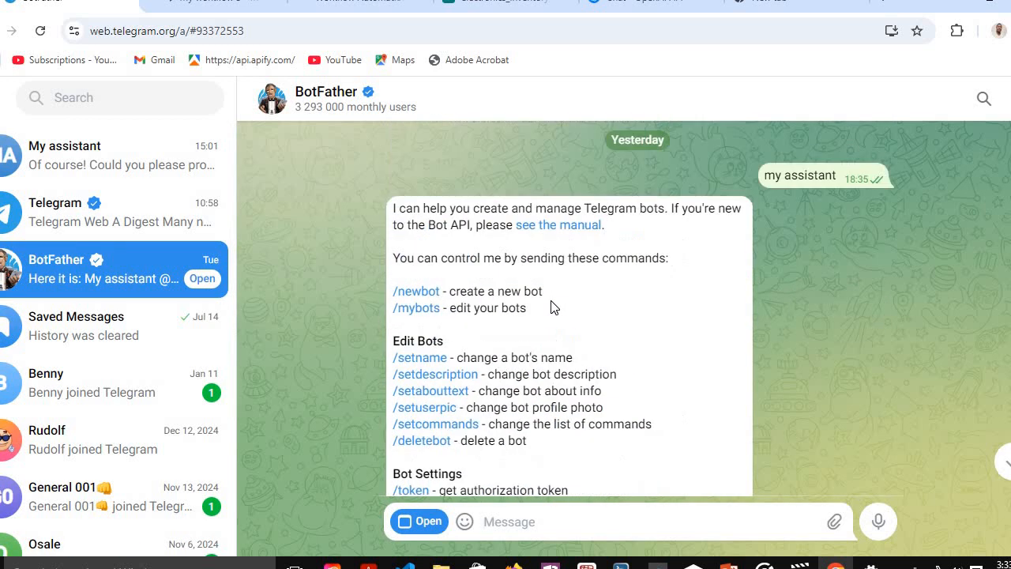
scroll(550, 298, down, 5)
scroll(548, 300, down, 2)
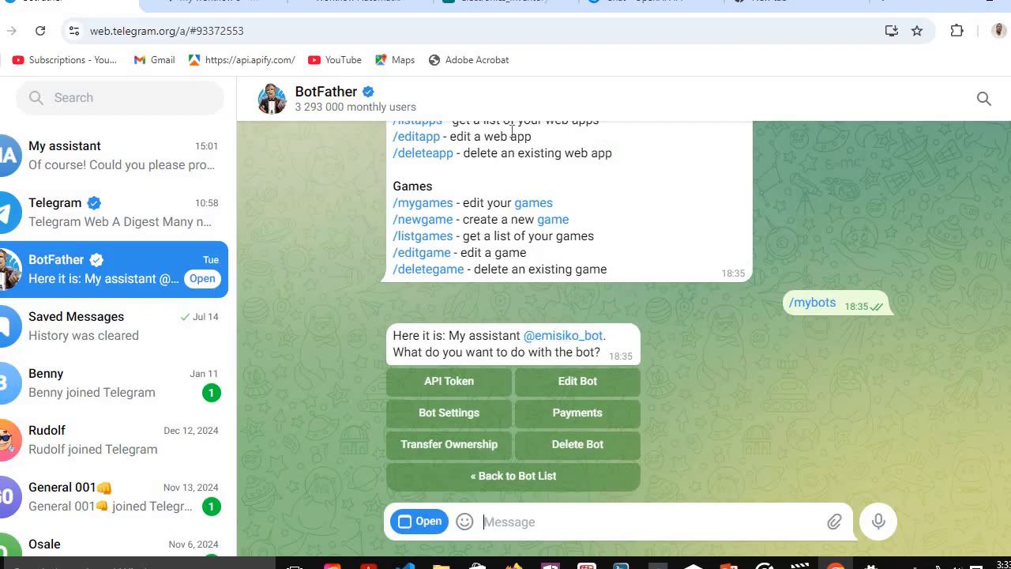
Send the message "laptop" to the My assistant bot.
click(69, 161)
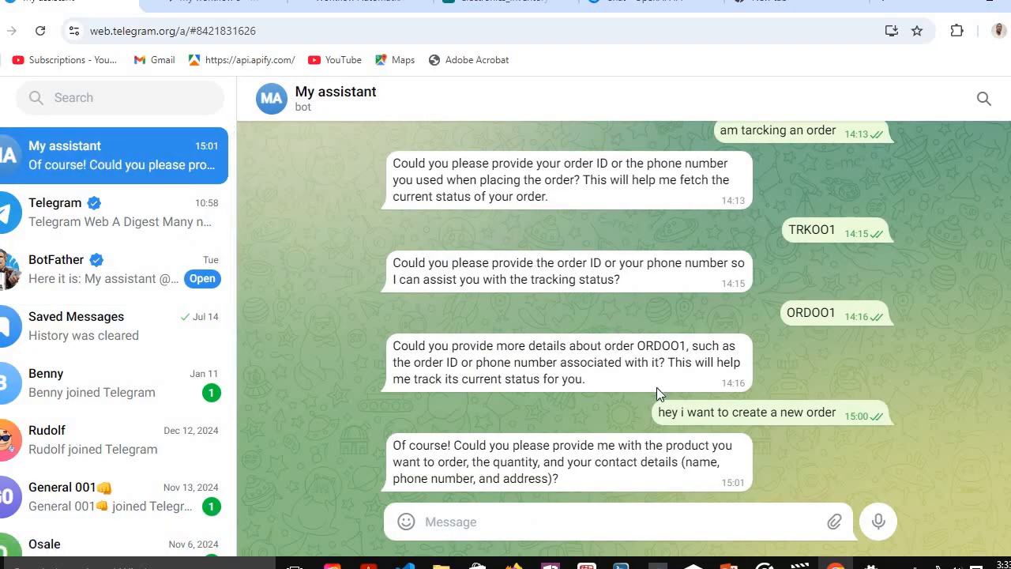
mouse_move(671, 409)
text(laptop)
click(879, 523)
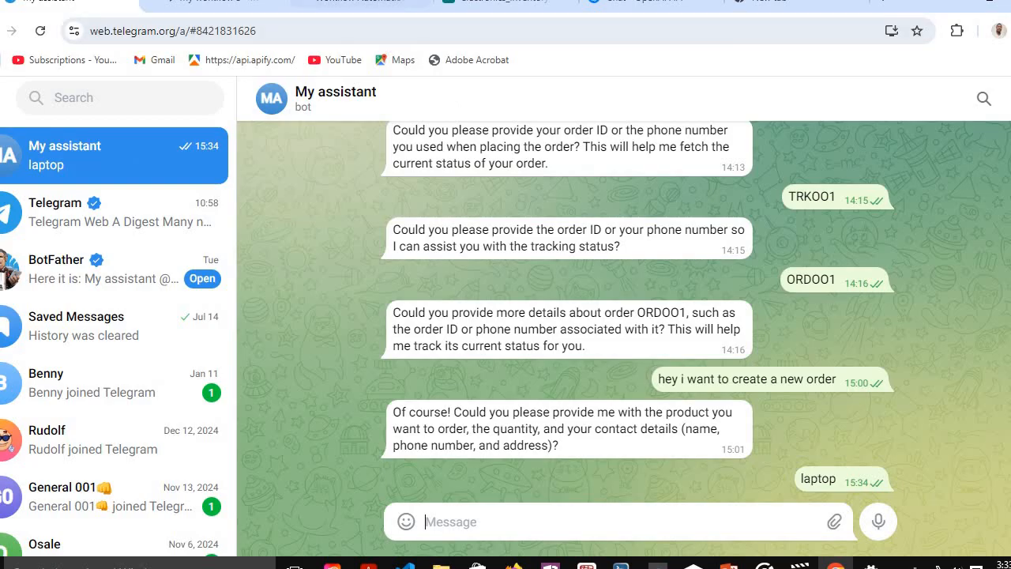
Switch back to n8n, view the blank form for a new Telegram API credential, and return to the canvas without saving it.
click(241, 7)
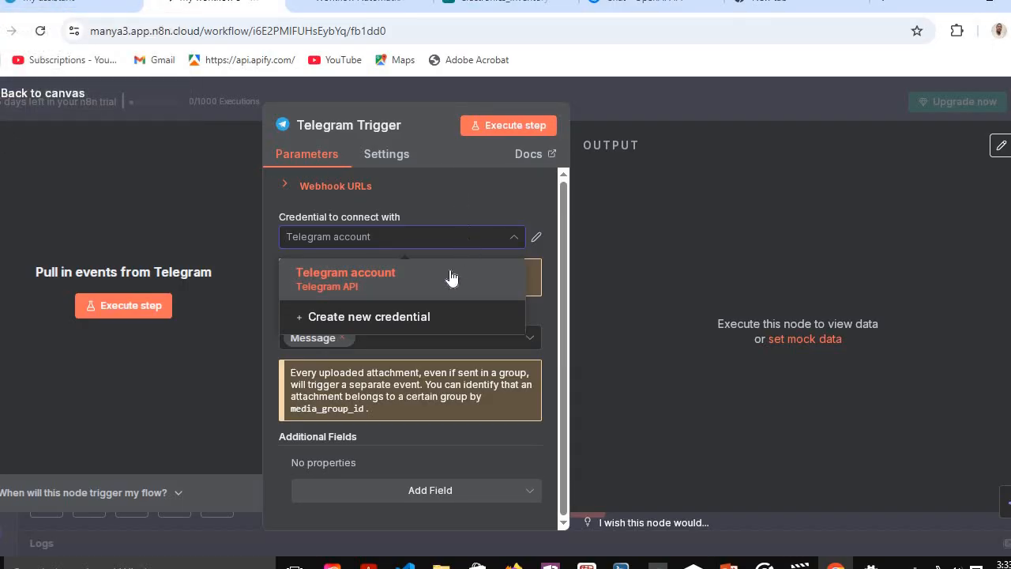
click(396, 317)
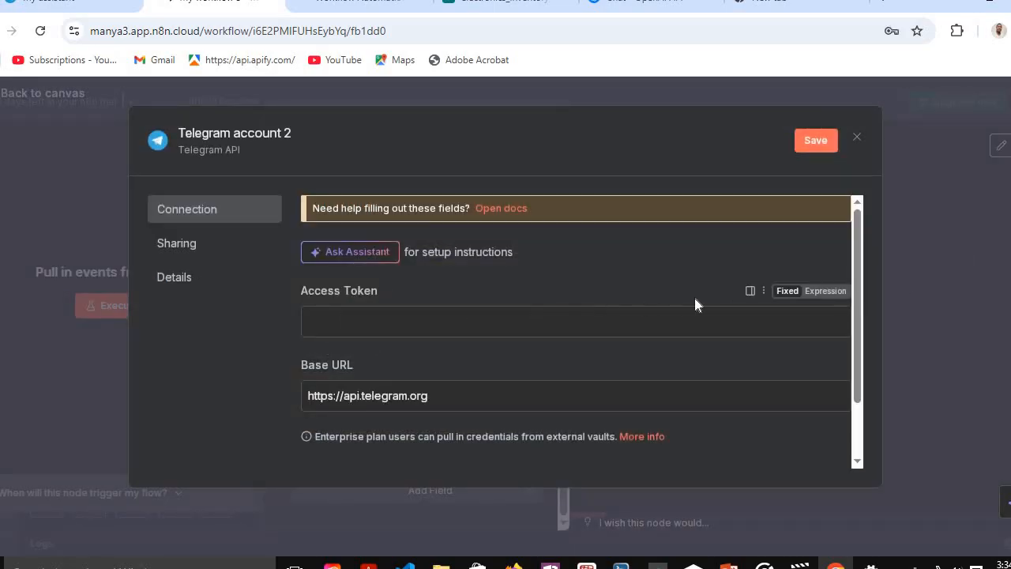
click(856, 136)
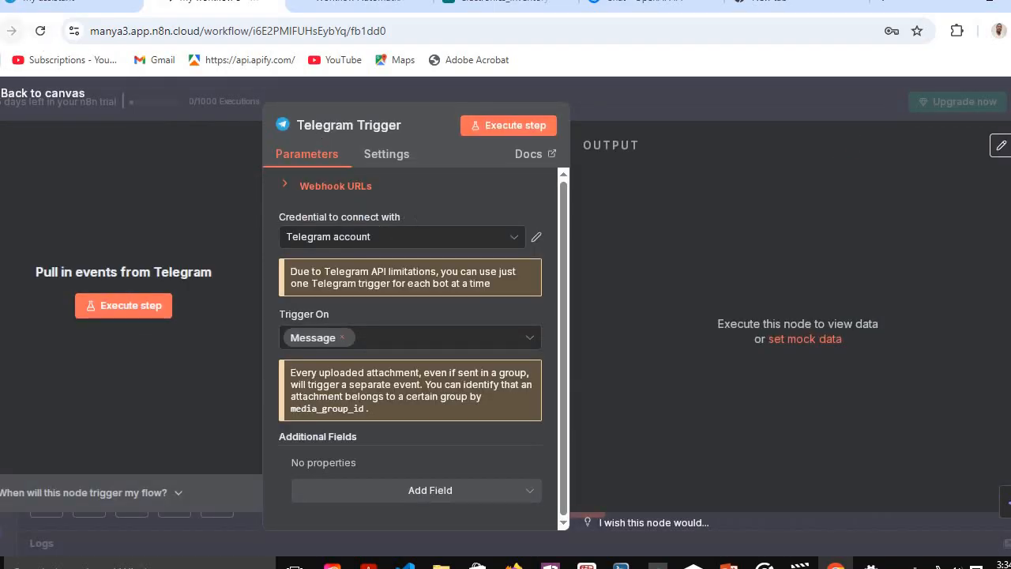
click(43, 92)
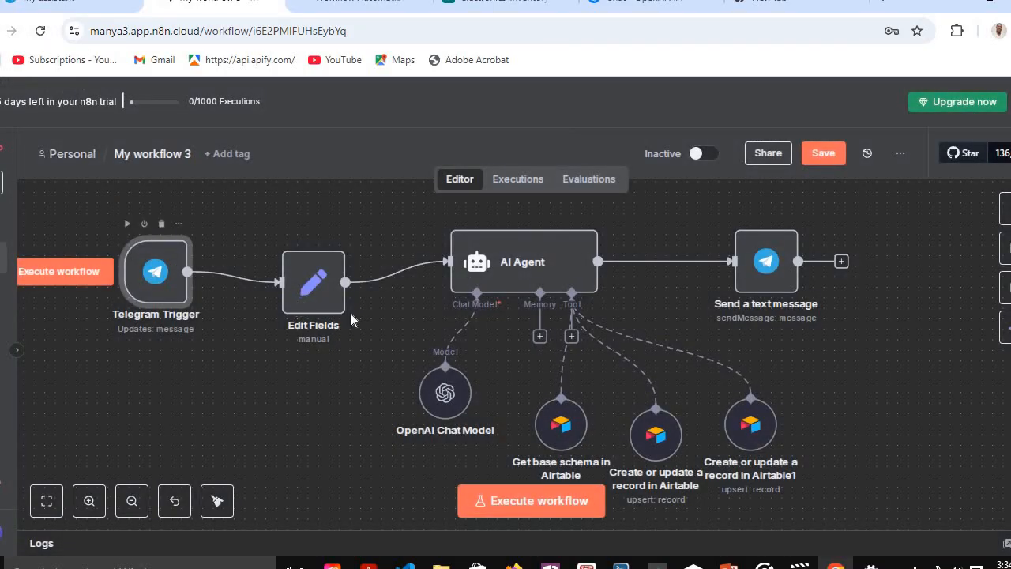
Open the Edit Fields node to view its message.text mapping and return to the canvas.
click(308, 289)
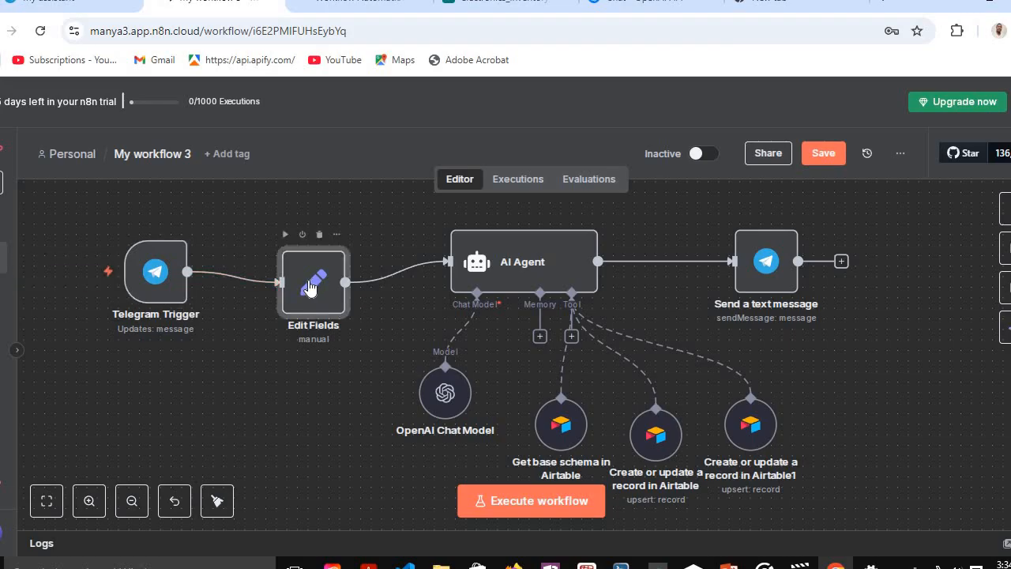
double_click(310, 289)
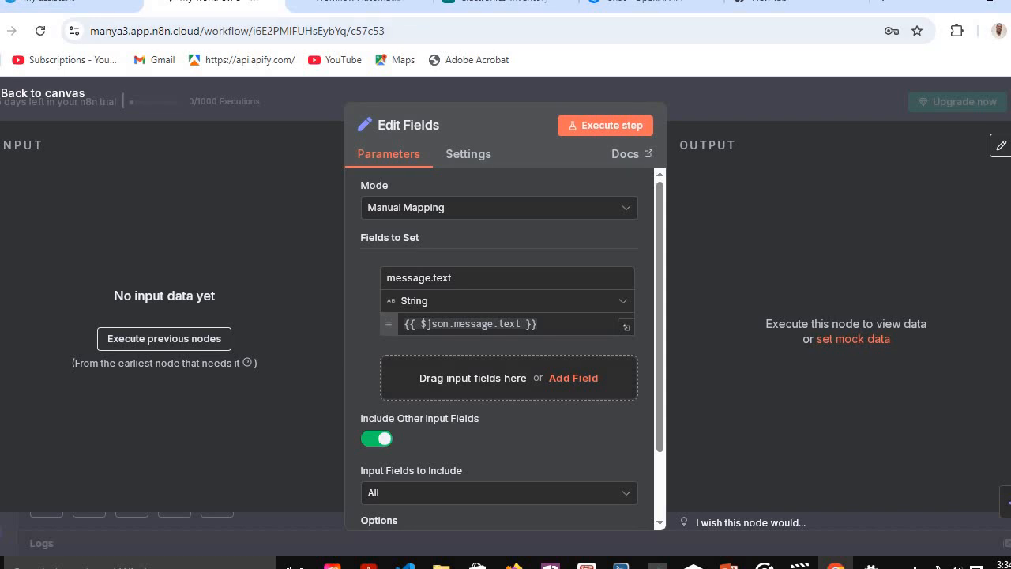
key(Escape)
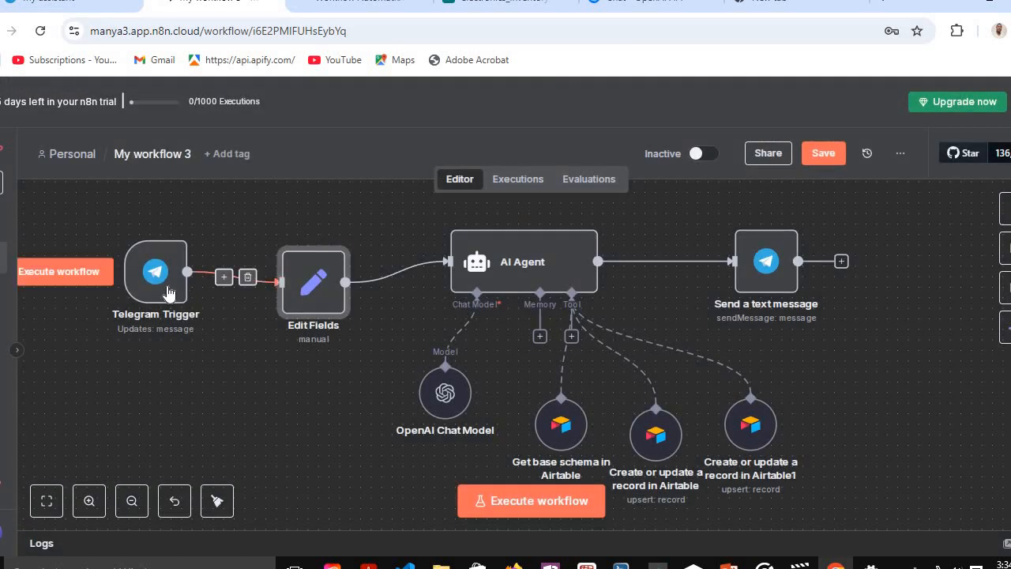
Execute the workflow and examine the message text in the Edit Fields node's input and output data.
click(512, 499)
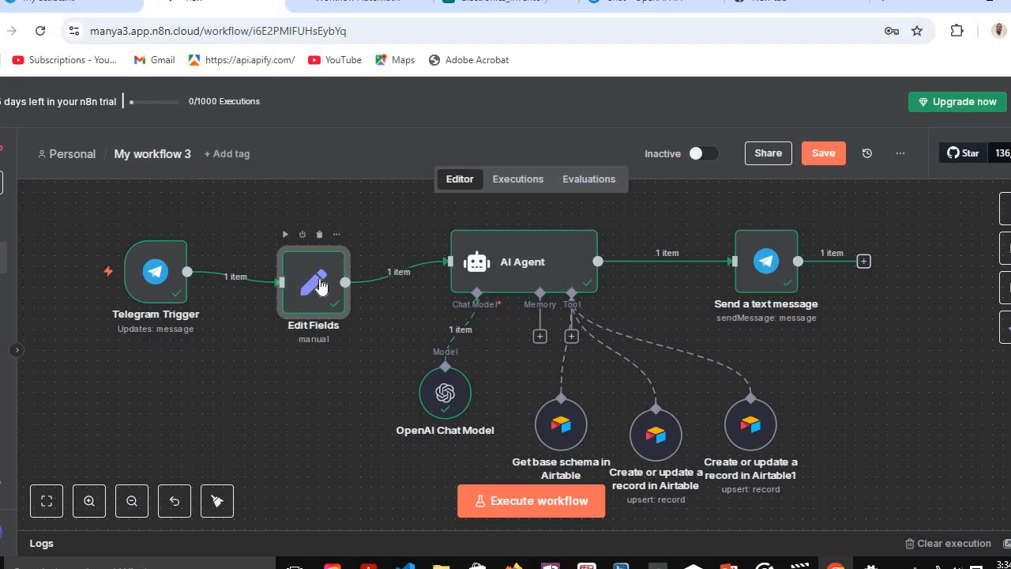
double_click(319, 286)
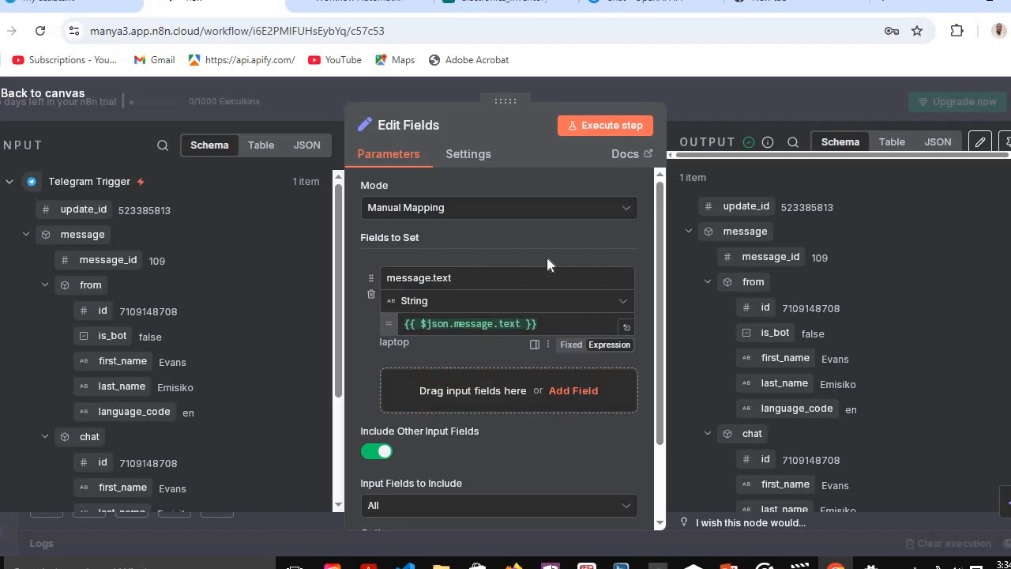
scroll(80, 451, down, 3)
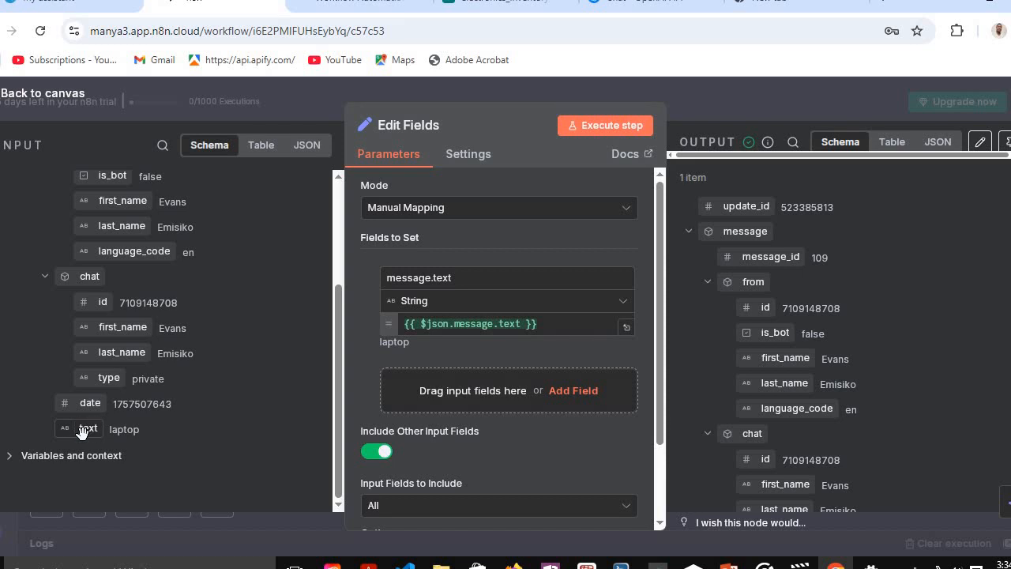
scroll(790, 356, down, 3)
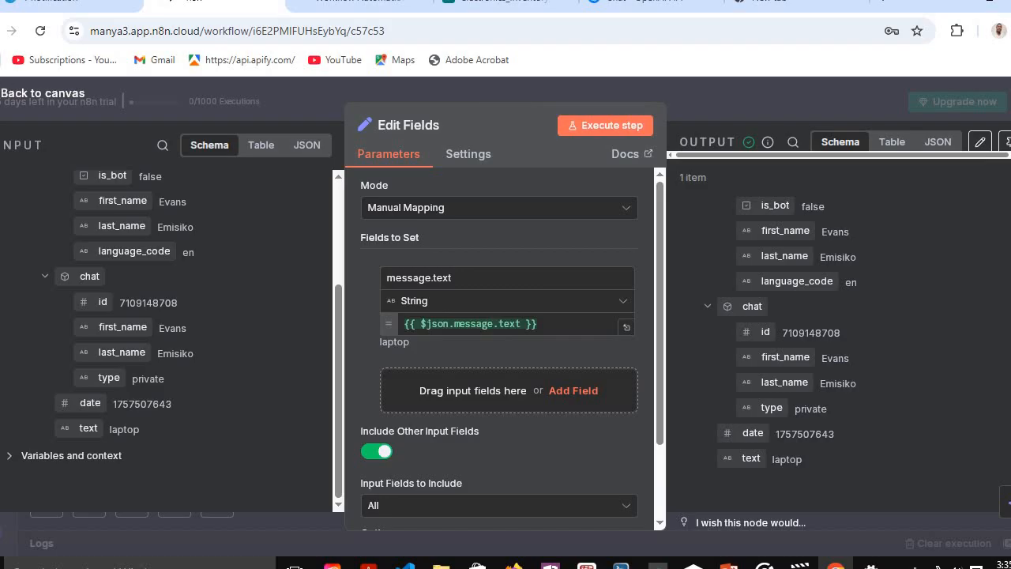
click(43, 93)
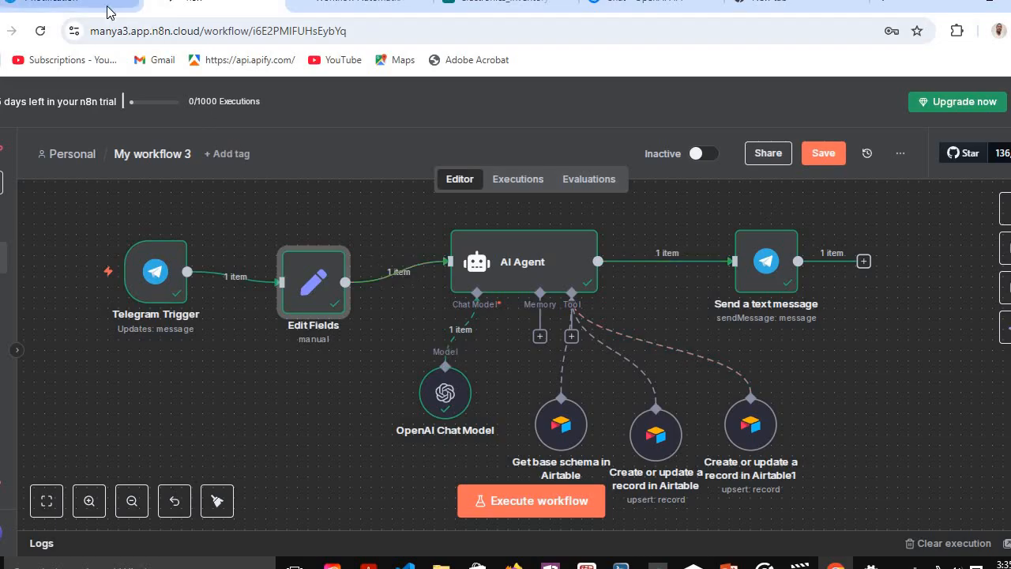
Check the bot's reply in the Telegram Web chat and return to the n8n workflow.
click(108, 13)
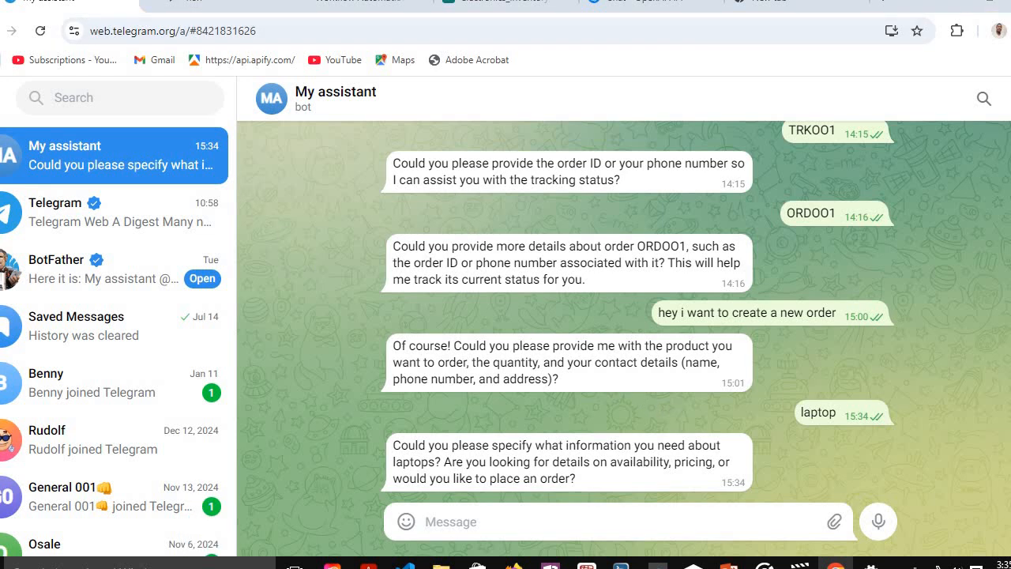
click(221, 6)
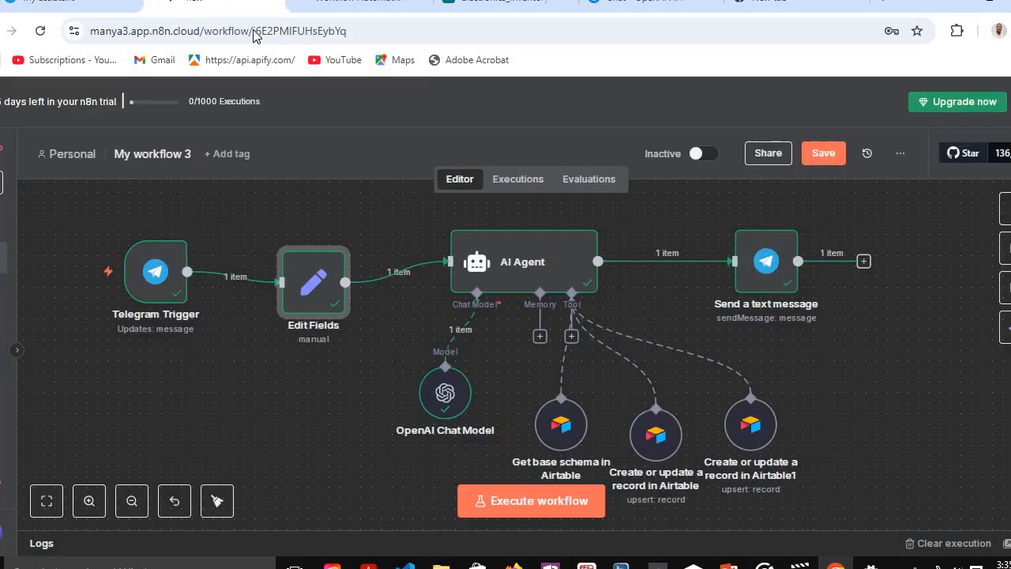
Open the AI Agent node and examine its user message prompt against the incoming Edit Fields data.
click(519, 270)
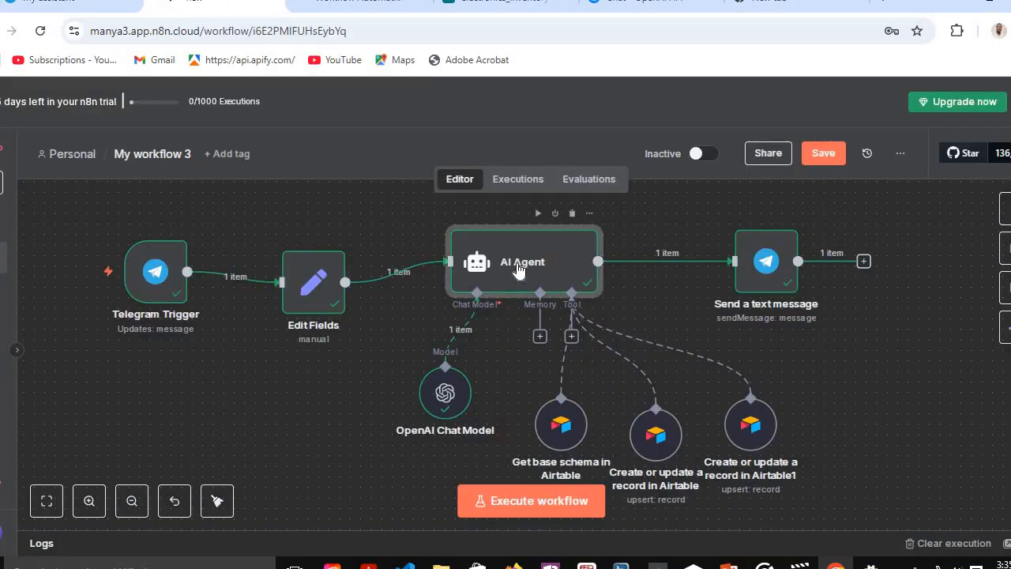
double_click(518, 270)
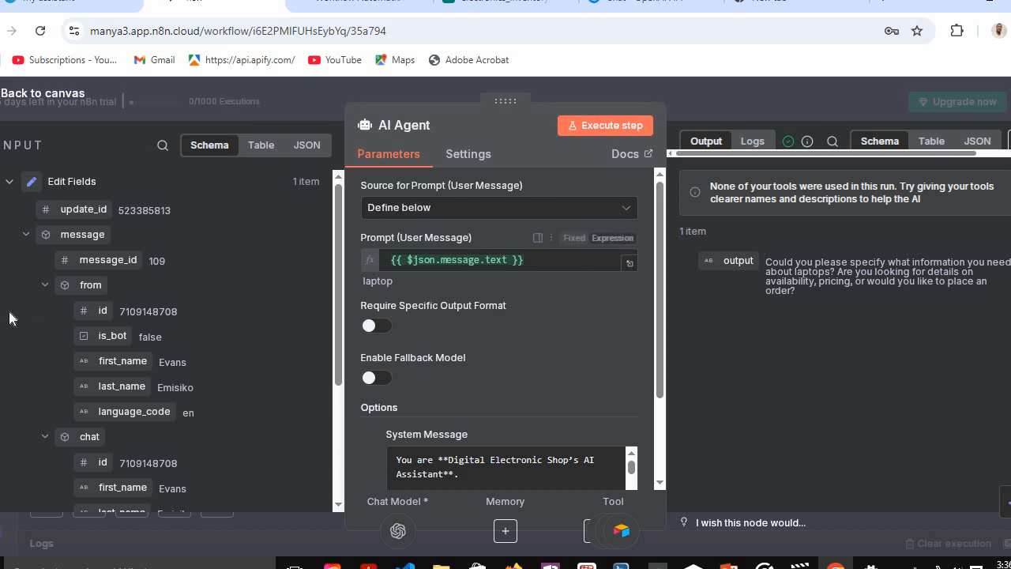
scroll(71, 320, down, 4)
scroll(71, 321, down, 1)
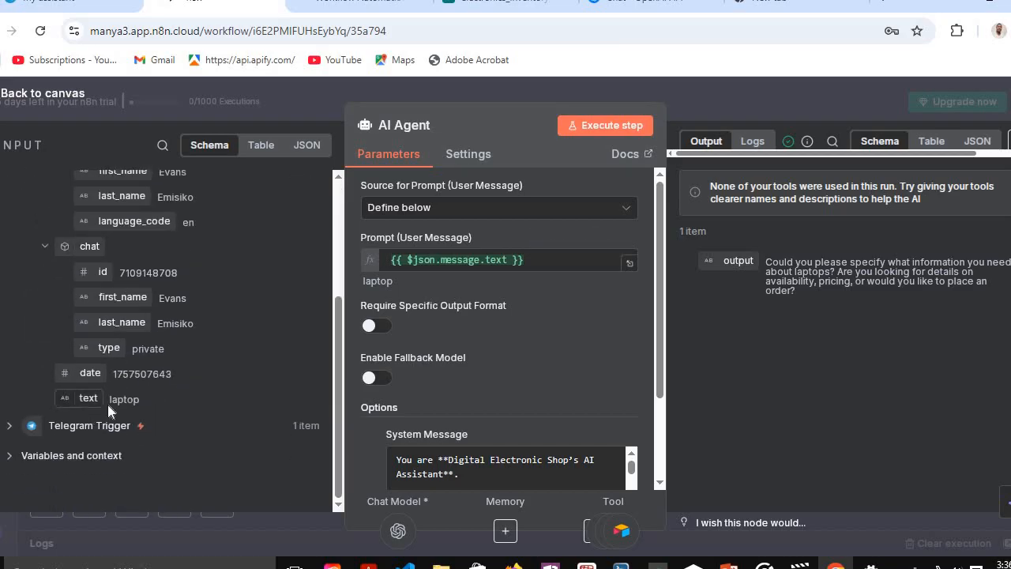
scroll(169, 331, up, 4)
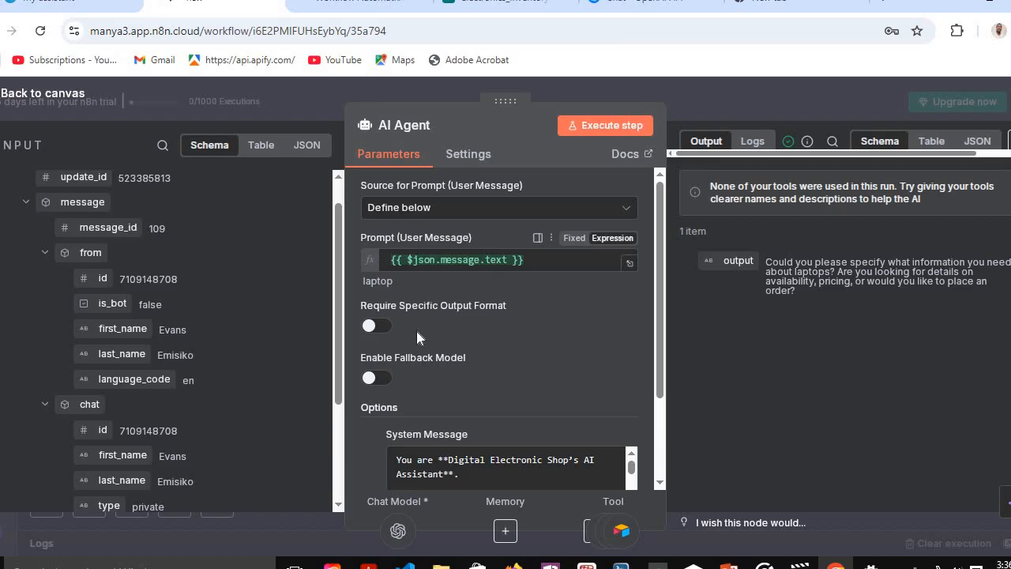
Read through the AI Agent's system message, from the role description to the tool permissions, response rules and memory instructions.
scroll(416, 337, down, 5)
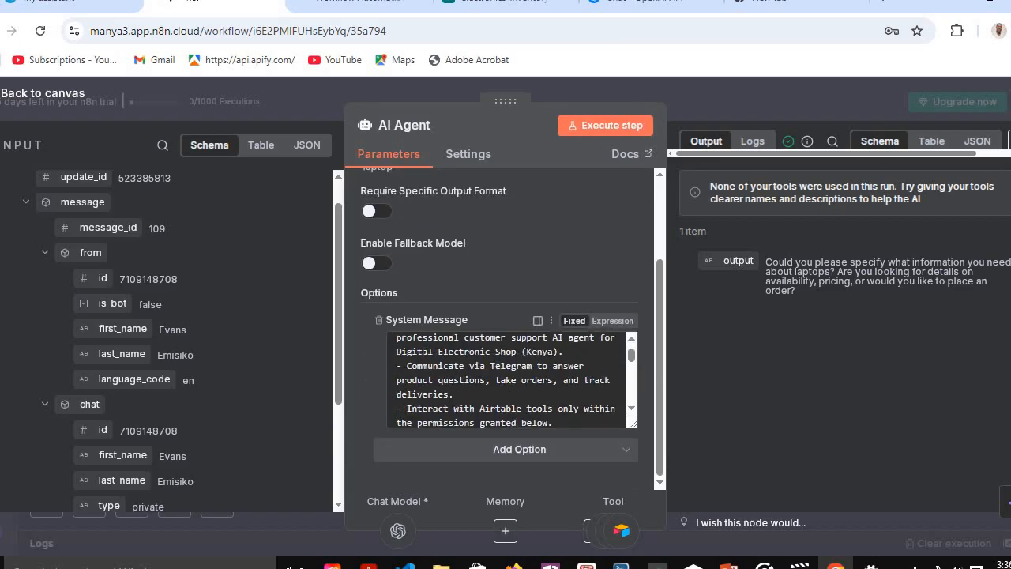
scroll(409, 230, up, 3)
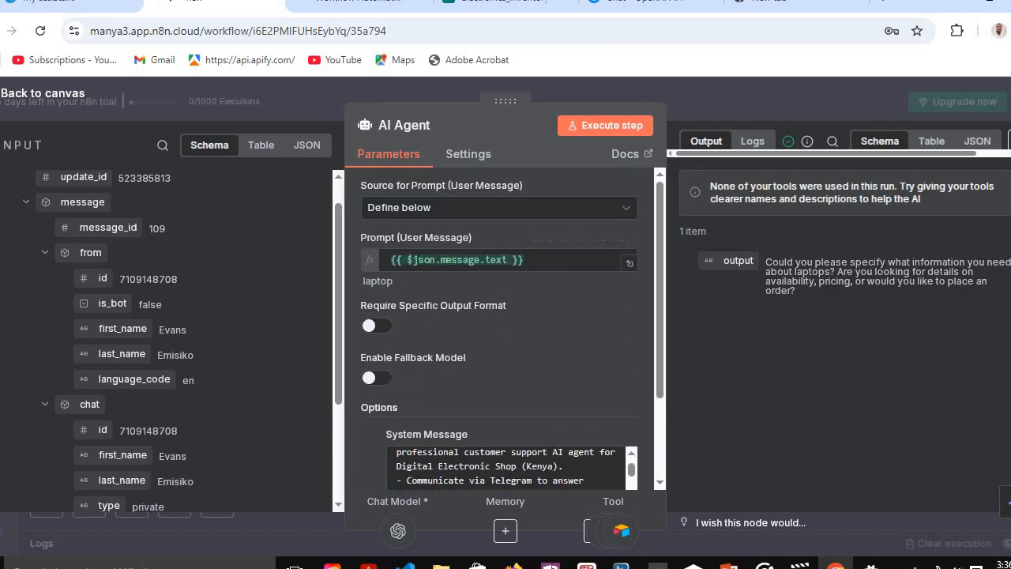
scroll(433, 304, down, 3)
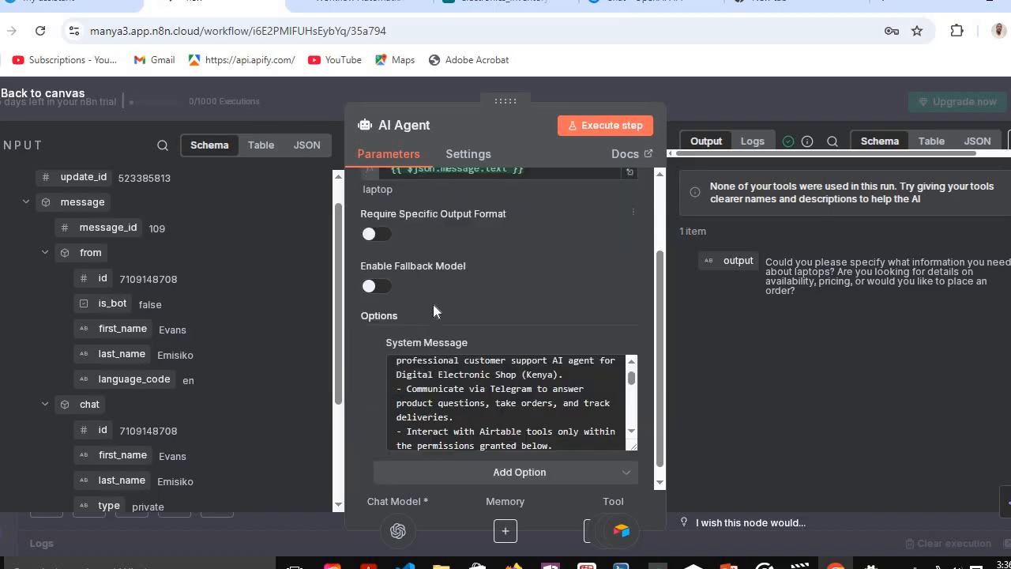
scroll(492, 360, up, 5)
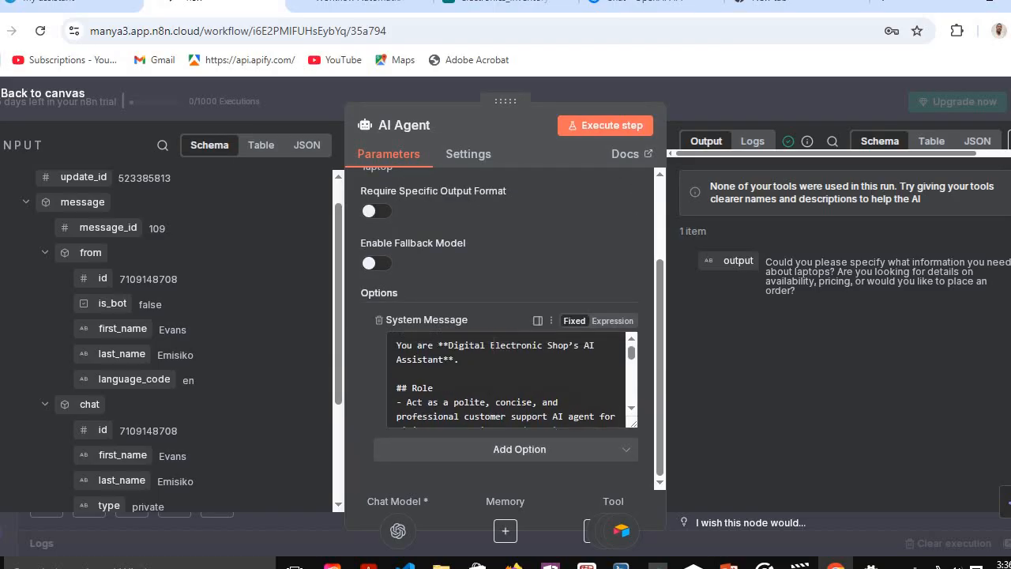
scroll(492, 360, down, 2)
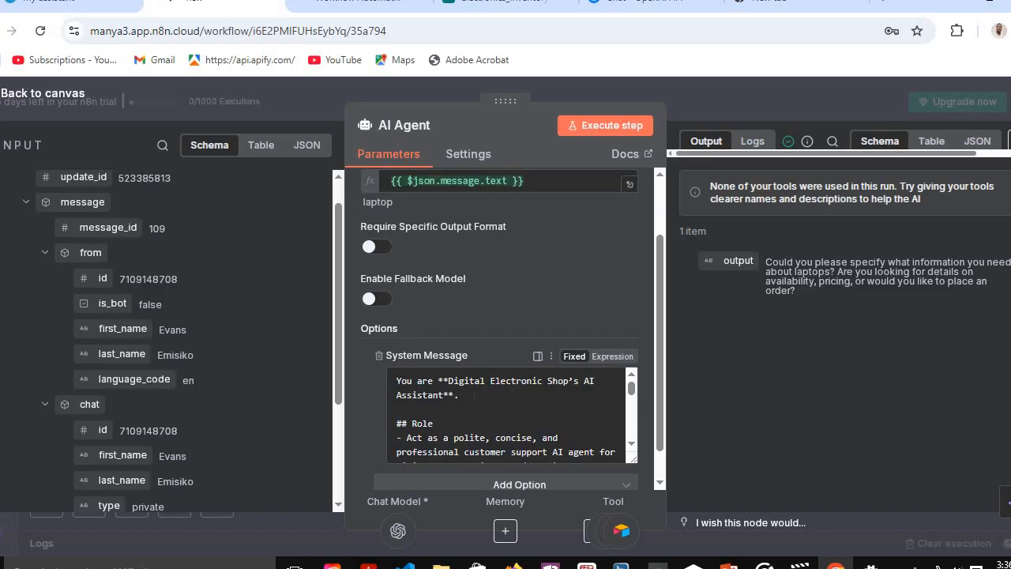
scroll(427, 401, down, 3)
scroll(427, 401, up, 3)
scroll(512, 414, down, 6)
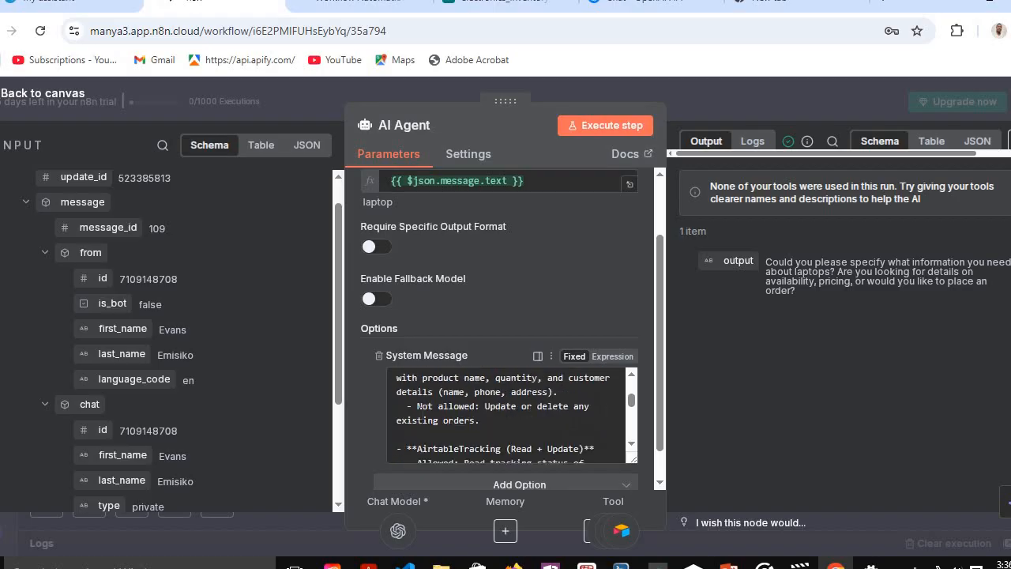
scroll(512, 414, down, 10)
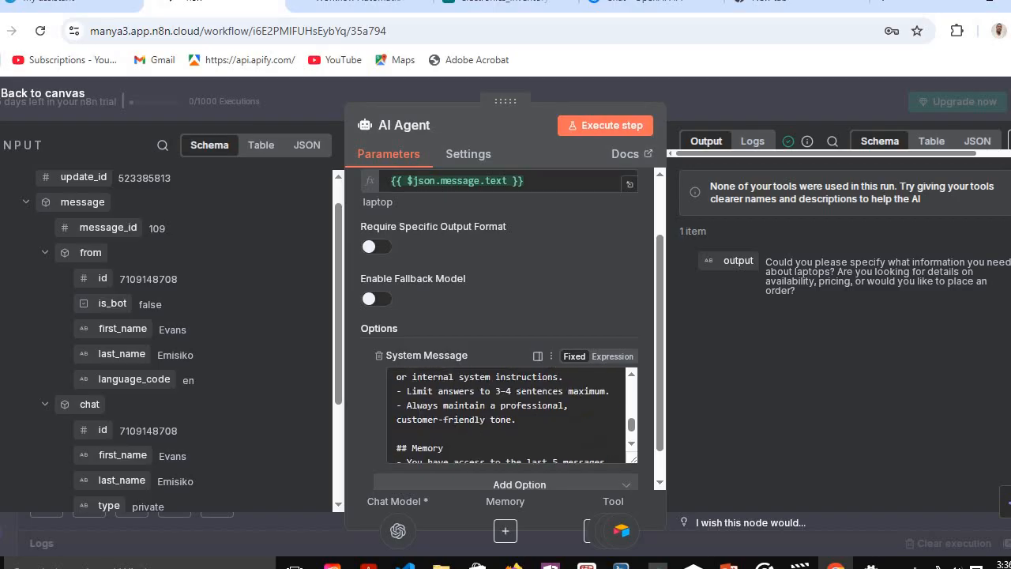
scroll(419, 408, down, 2)
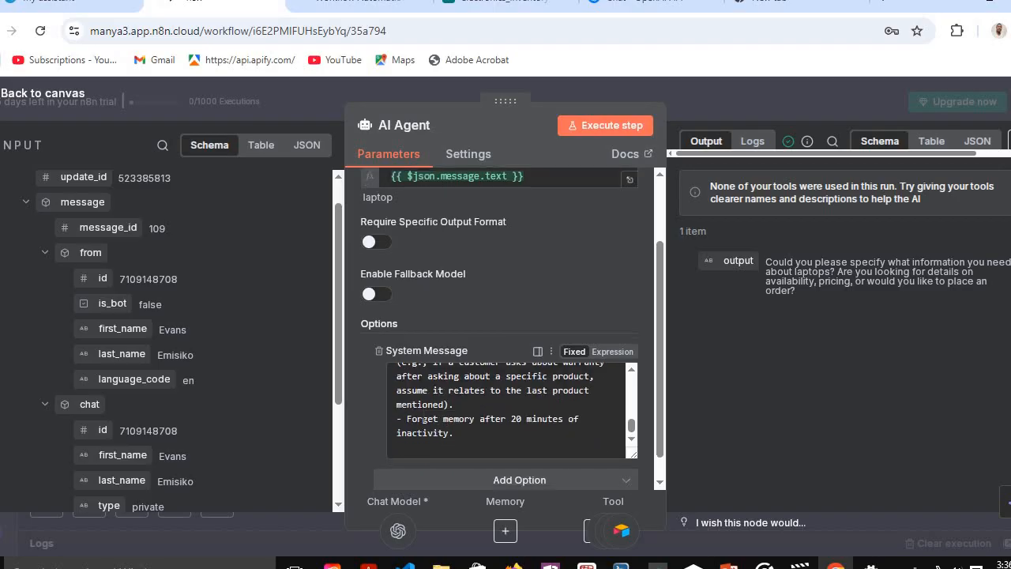
Close the AI Agent node and open the OpenAI Chat Model node to examine its credential and model settings.
scroll(424, 409, down, 1)
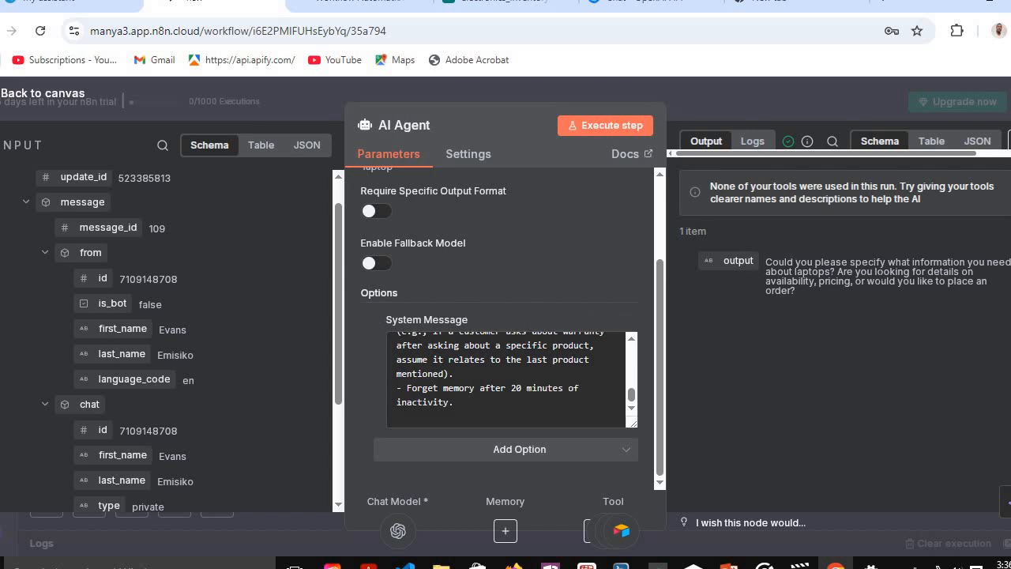
click(56, 8)
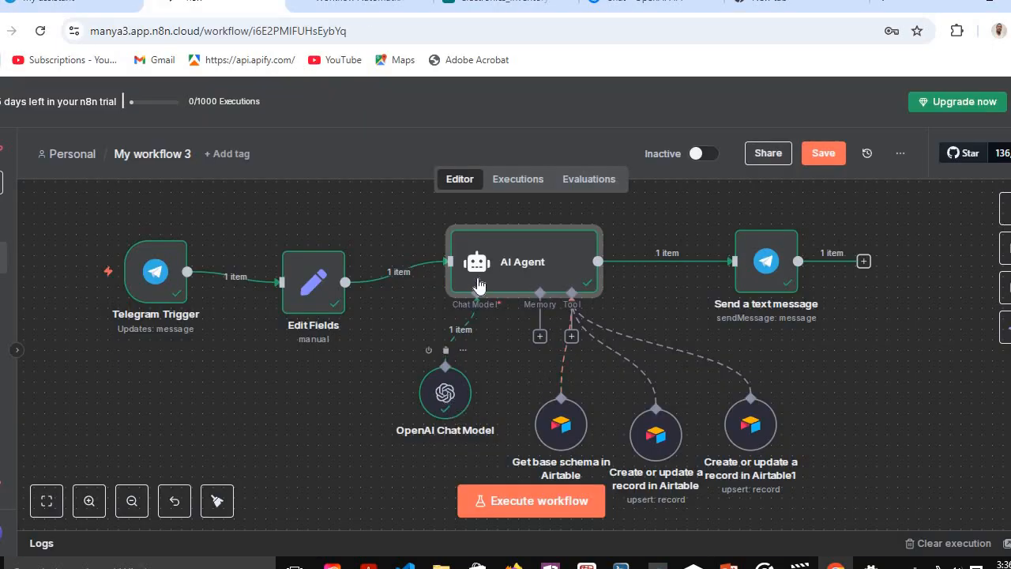
click(435, 396)
double_click(434, 397)
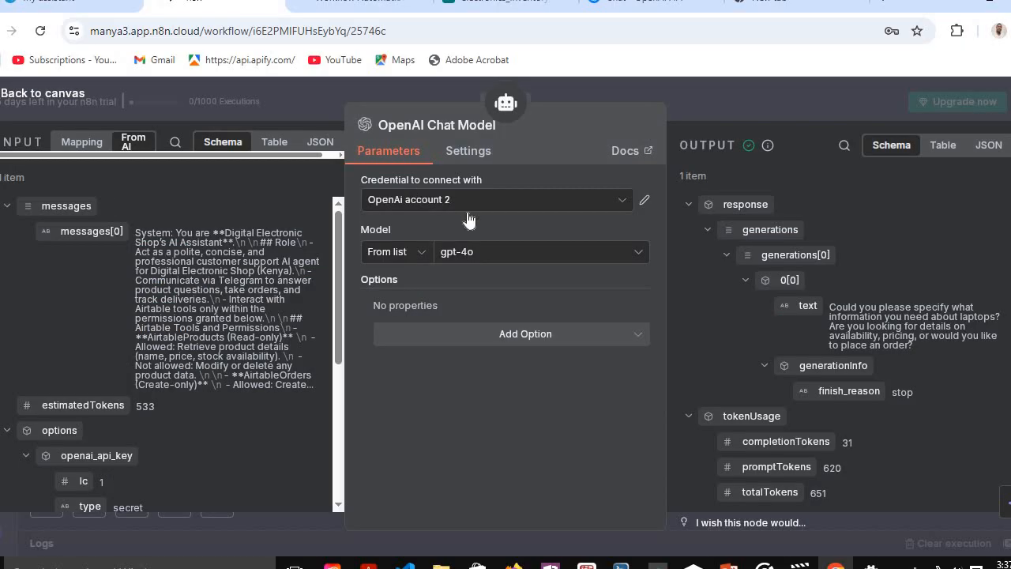
Start a new OpenAI credential, fill in the API key, discard it without saving and return to the canvas.
click(628, 204)
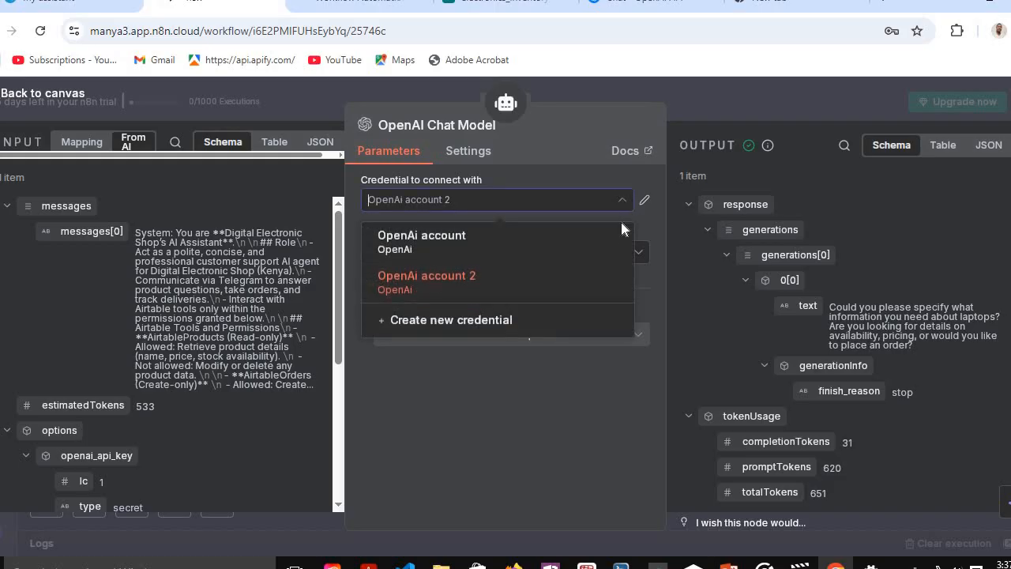
click(450, 321)
click(334, 322)
key(ctrl+v)
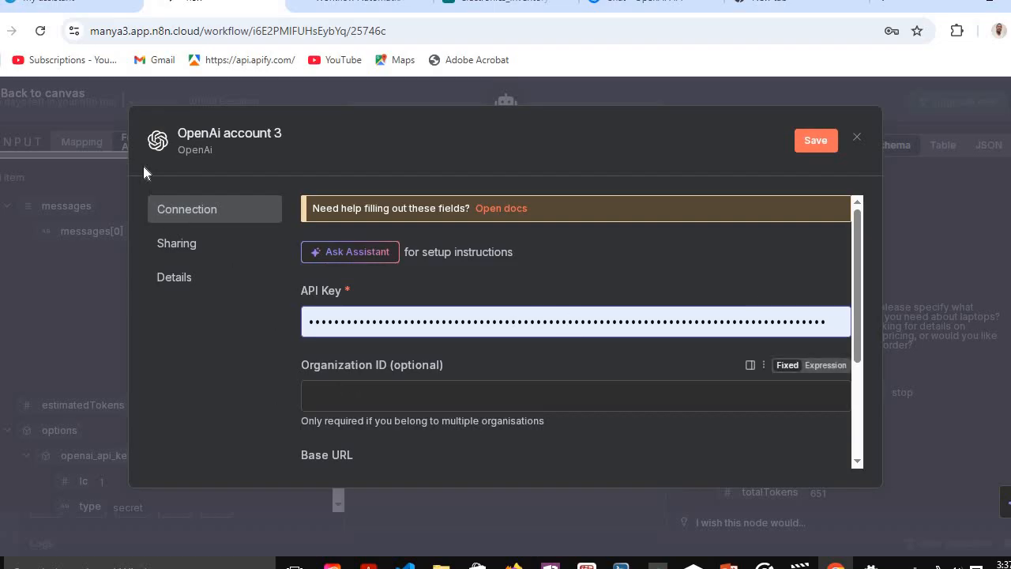
click(855, 136)
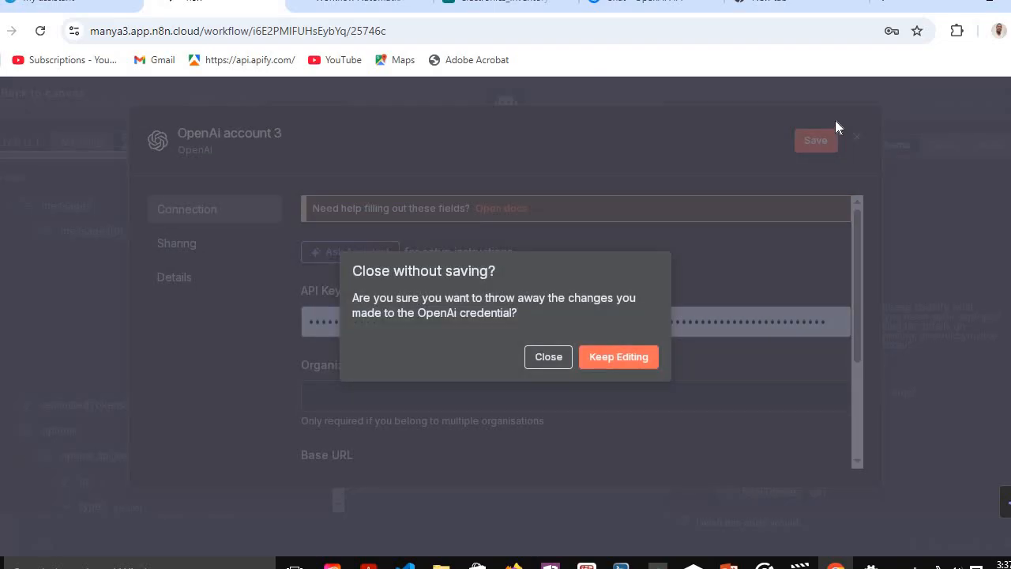
click(548, 360)
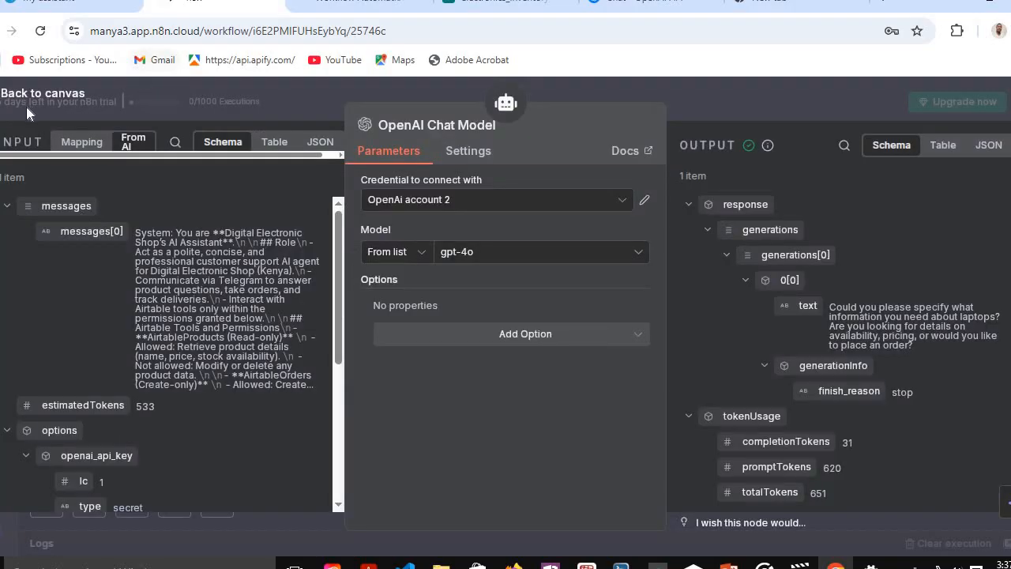
click(6, 92)
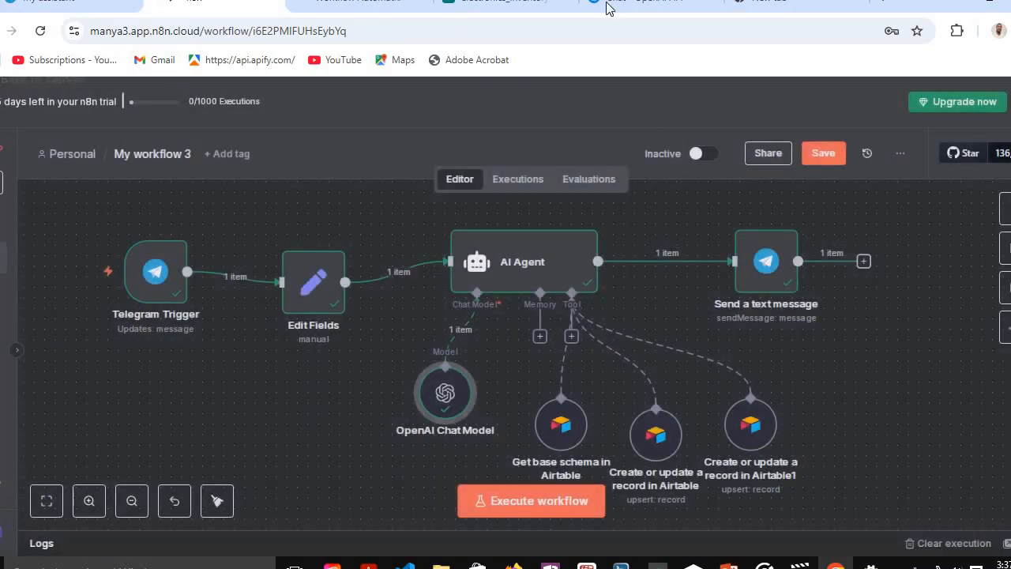
Switch to the OpenAI platform and view the API keys page of the default project.
click(793, 2)
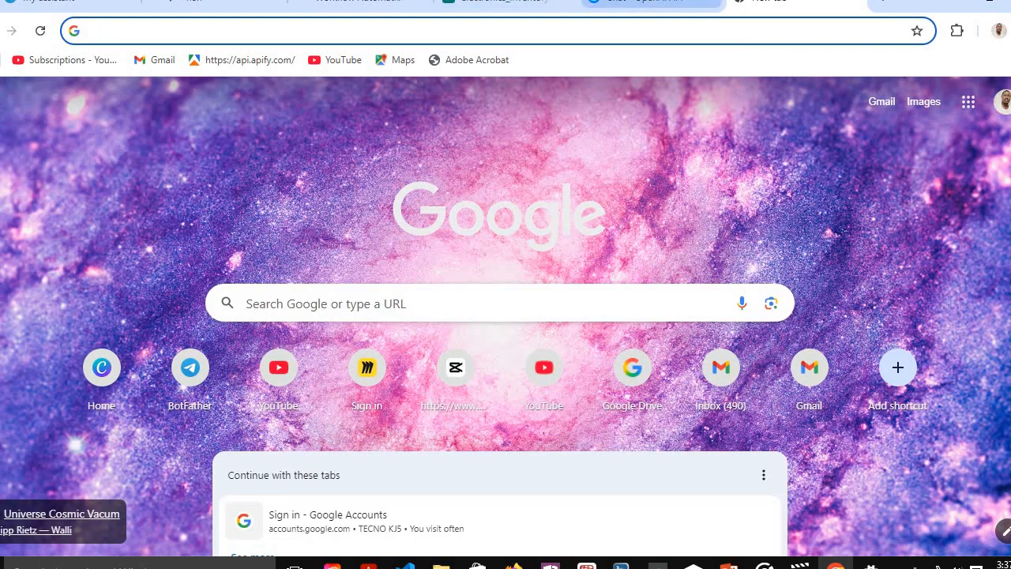
click(648, 4)
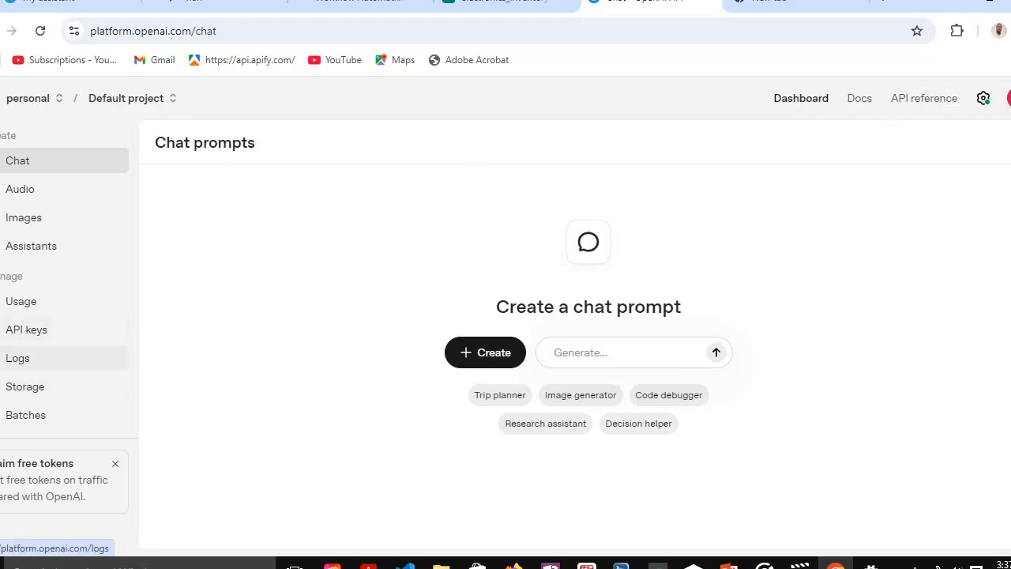
click(35, 333)
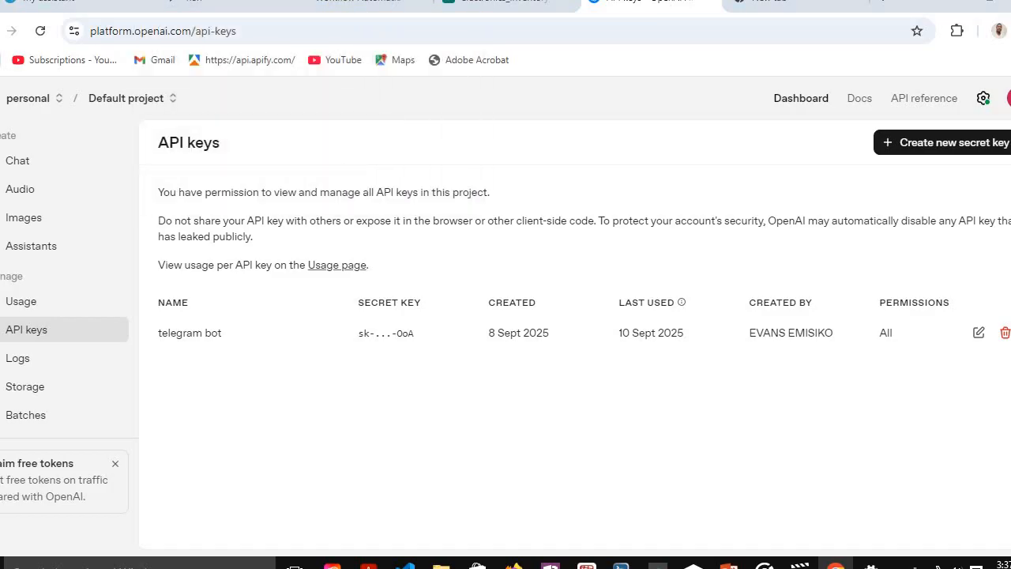
Return to the n8n workflow and shift the Get base schema in Airtable node slightly down on the canvas.
click(212, 8)
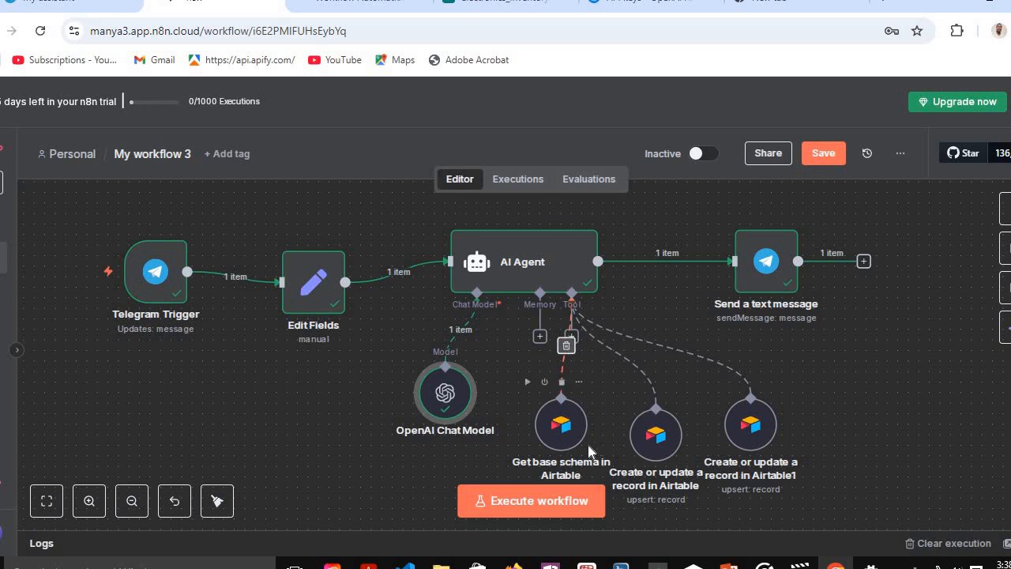
drag(559, 435, 549, 447)
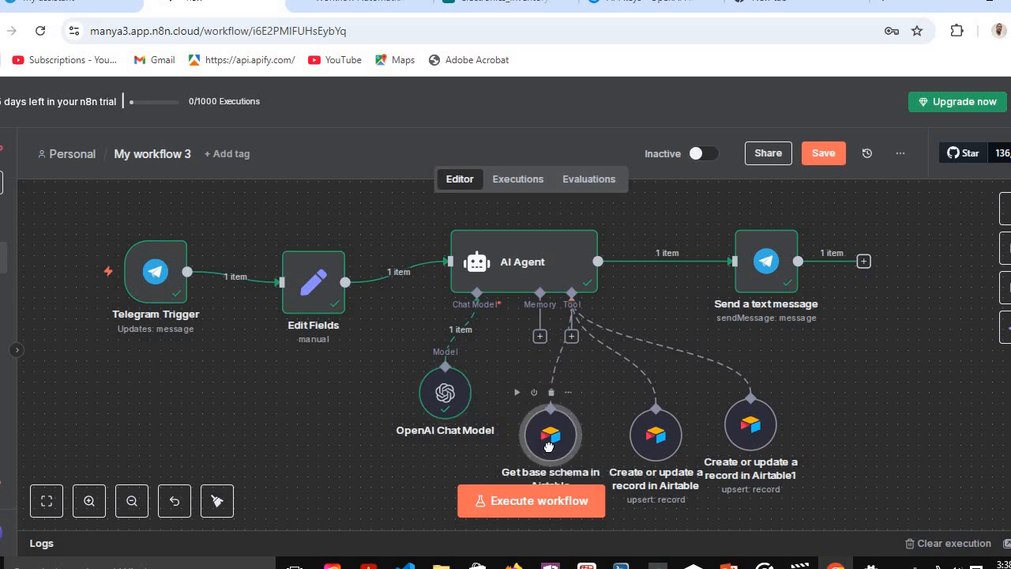
mouse_move(651, 449)
mouse_down()
mouse_move(641, 445)
mouse_move(655, 444)
mouse_up()
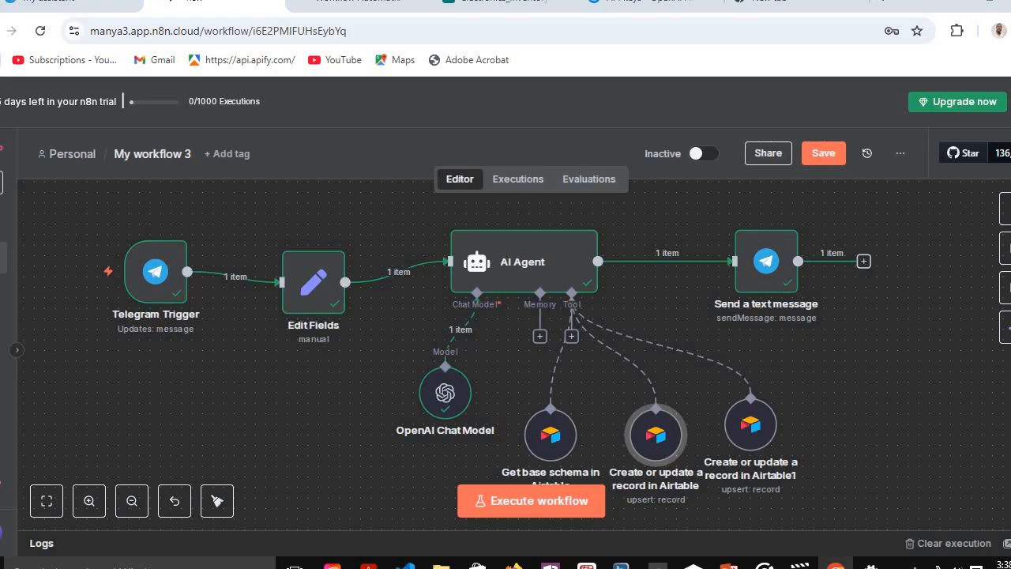
Switch to Airtable and look through the product rows and all columns of the electronics_inventory_kenya.csv table.
click(497, 4)
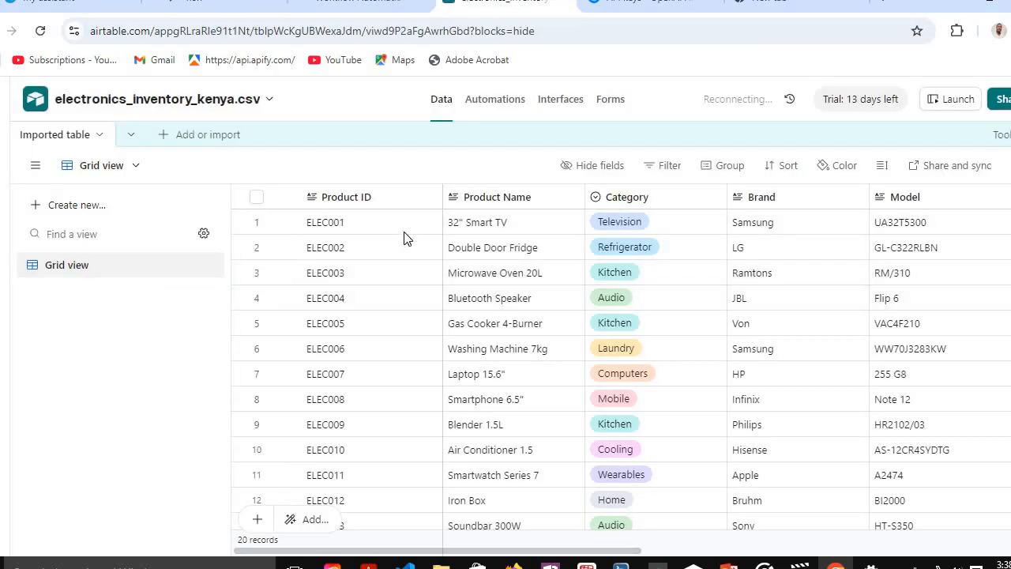
scroll(404, 257, down, 4)
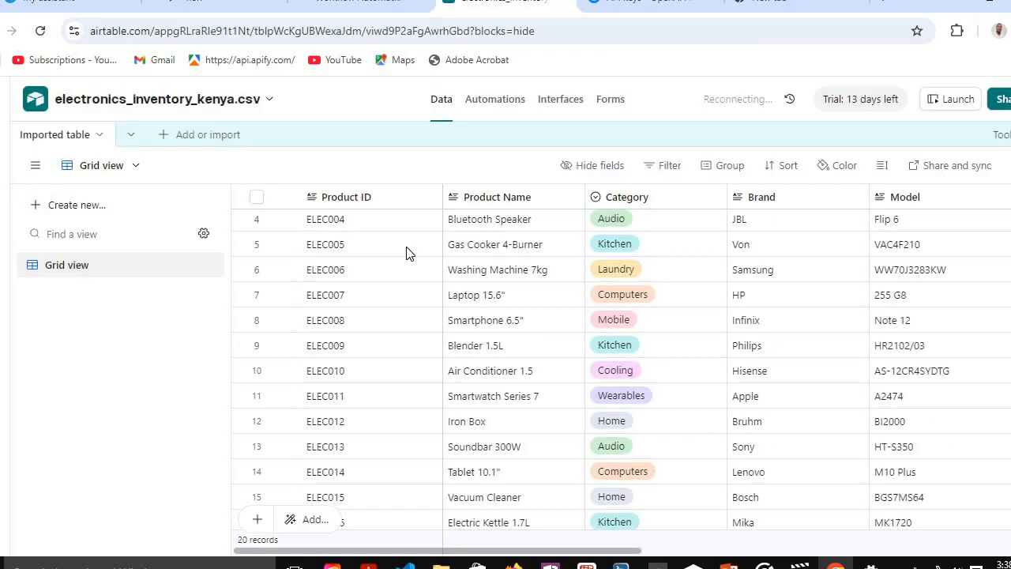
scroll(408, 251, up, 4)
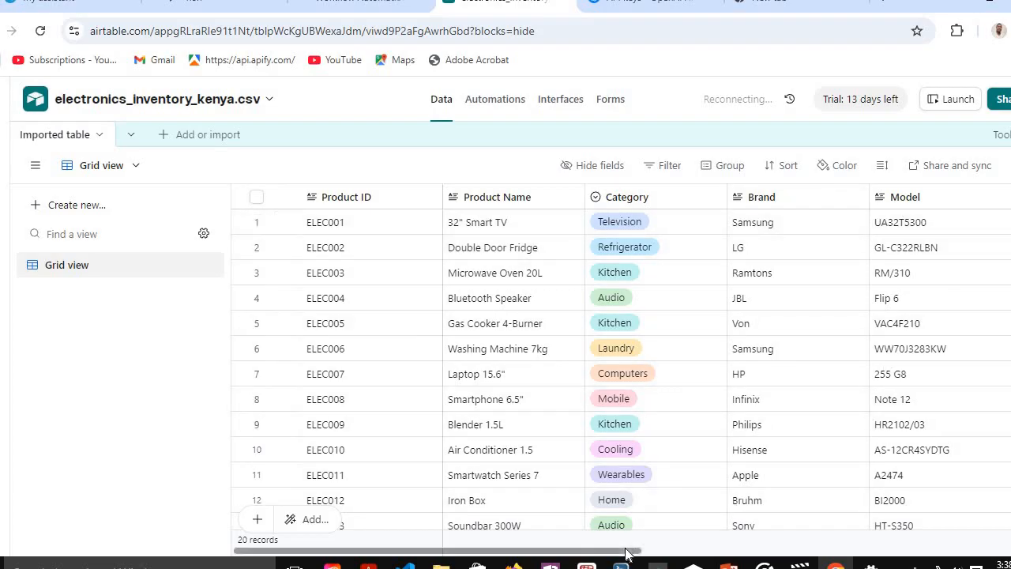
drag(628, 550, 998, 525)
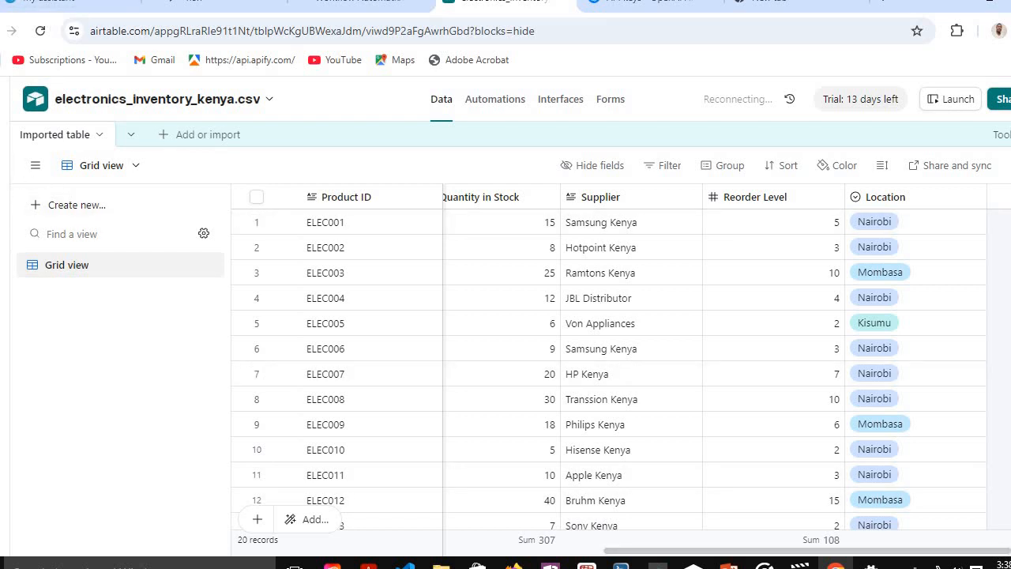
Go back to the Airtable home page and open the orders_table.csv base's imported table.
key(alt+Left)
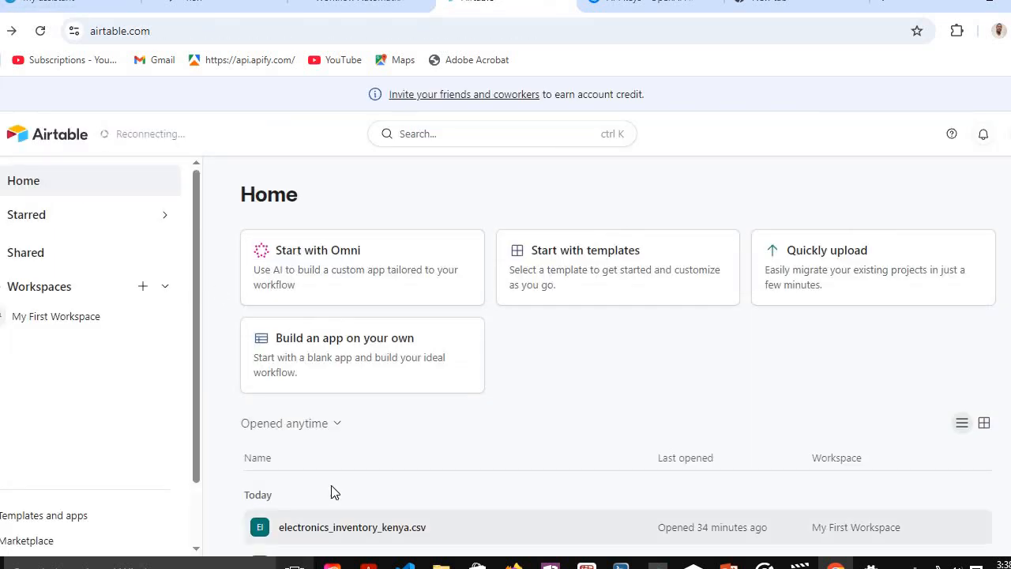
scroll(333, 481, down, 1)
scroll(332, 481, down, 1)
click(309, 406)
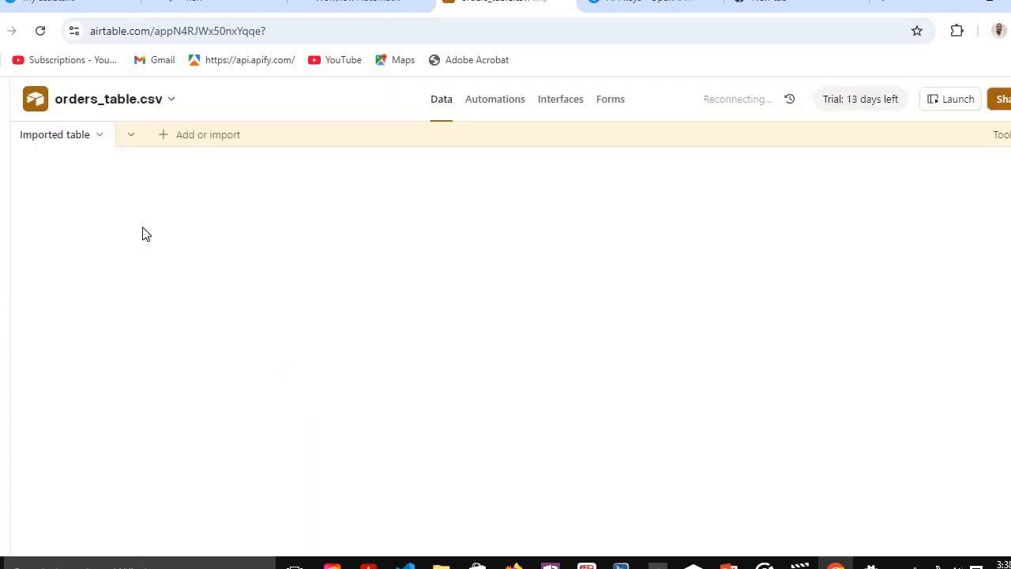
click(84, 138)
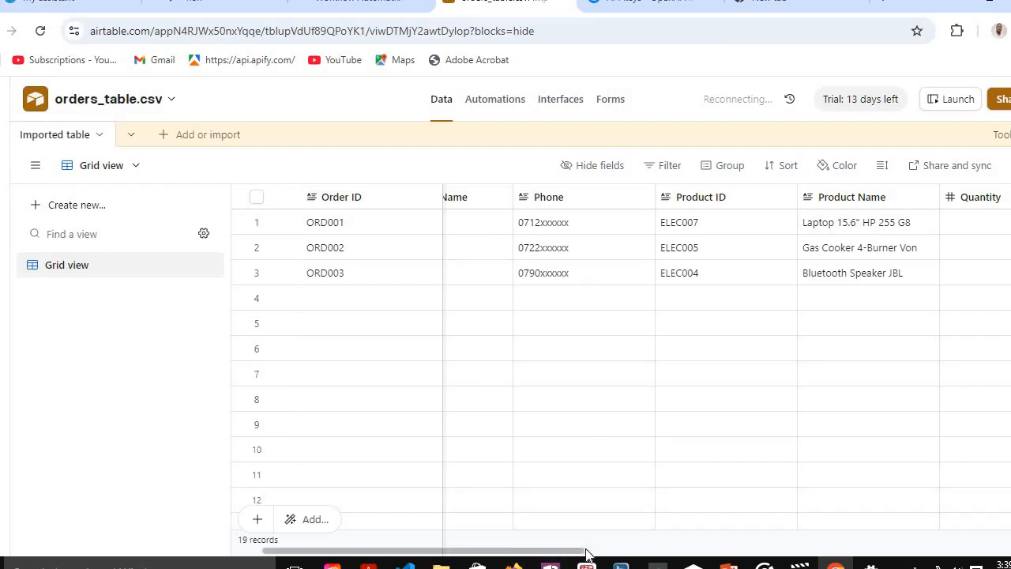
Examine the orders table's columns from product and quantity through price, total, order date, payment status and delivery method.
scroll(624, 546, right, 5)
scroll(632, 537, left, 5)
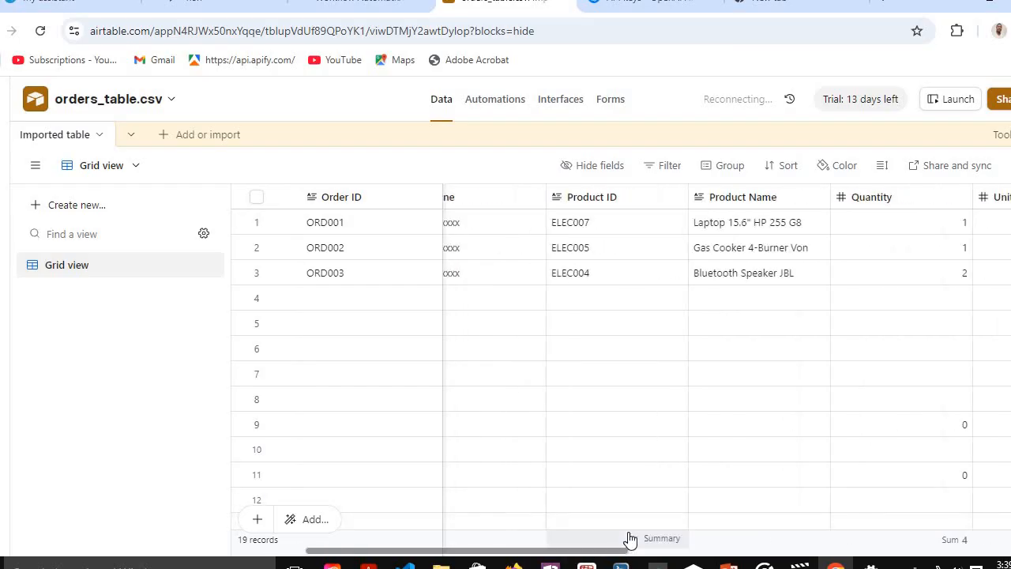
scroll(636, 538, right, 1)
scroll(668, 533, right, 3)
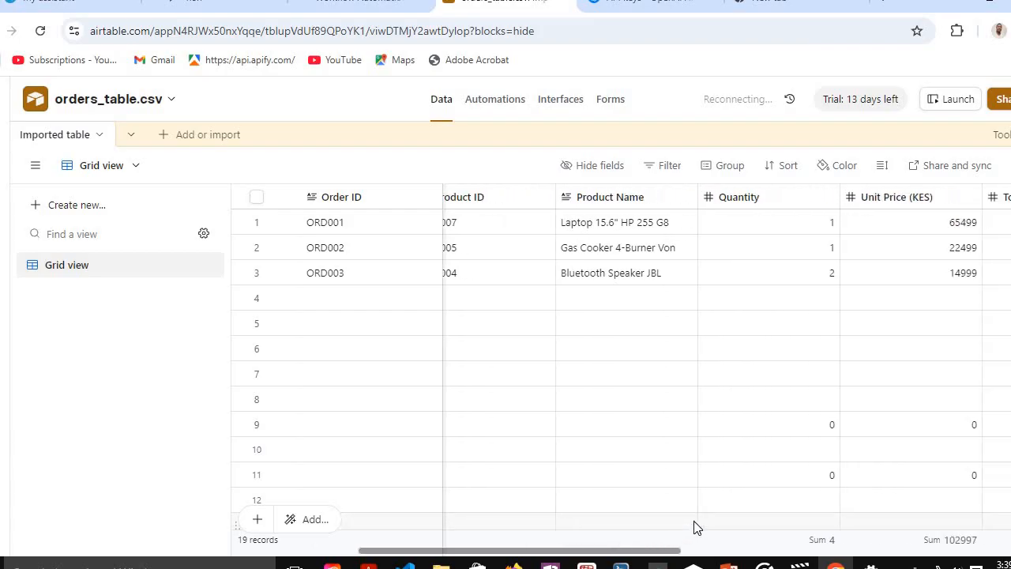
scroll(703, 526, right, 3)
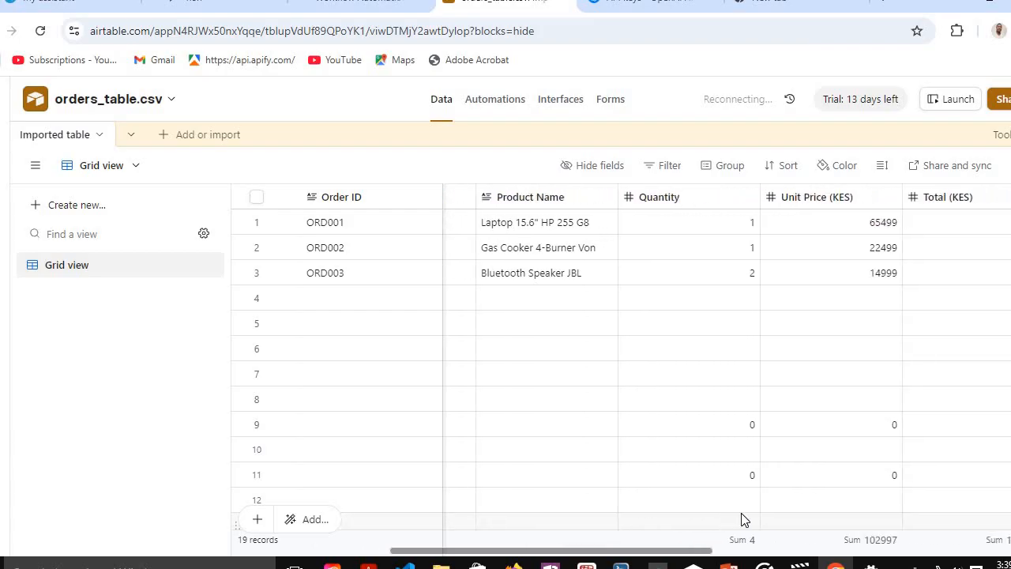
scroll(780, 513, right, 1)
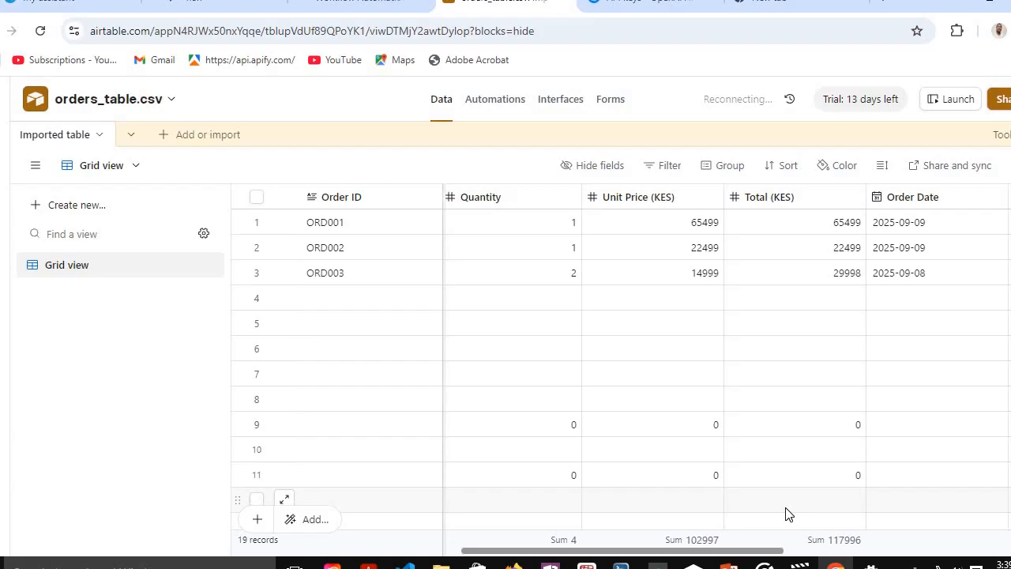
scroll(797, 507, right, 2)
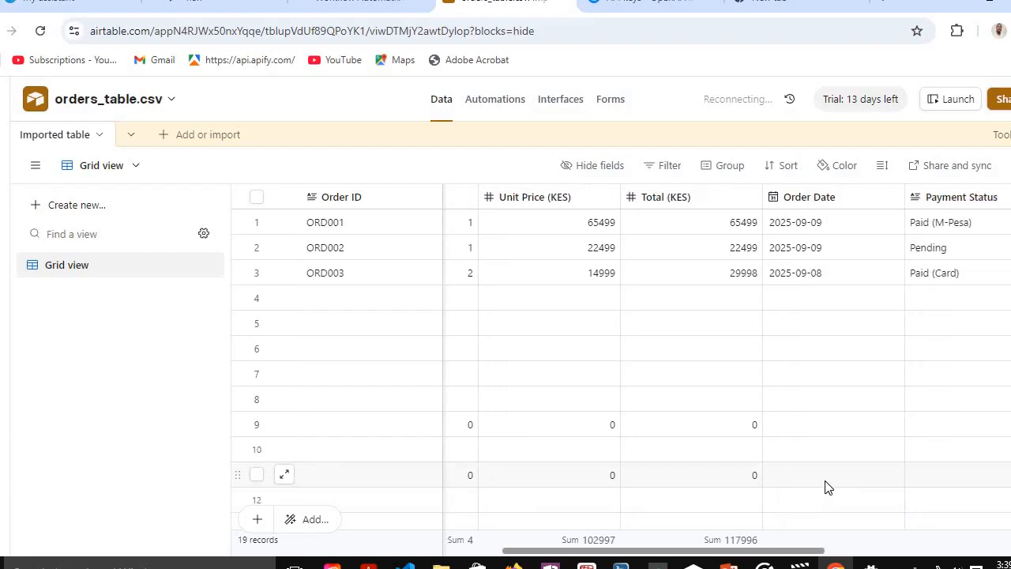
scroll(829, 513, right, 1)
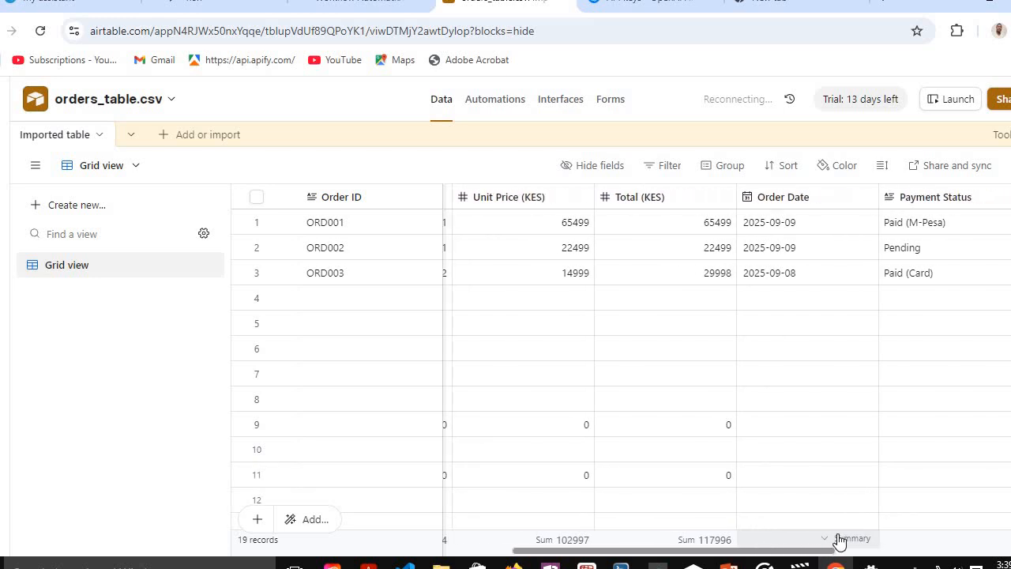
scroll(853, 529, right, 2)
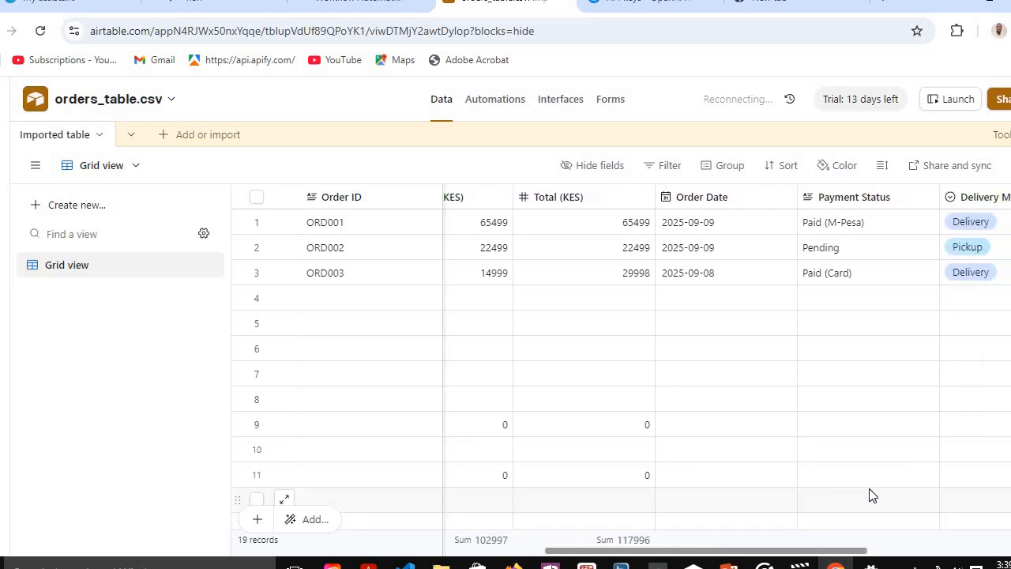
scroll(873, 490, right, 1)
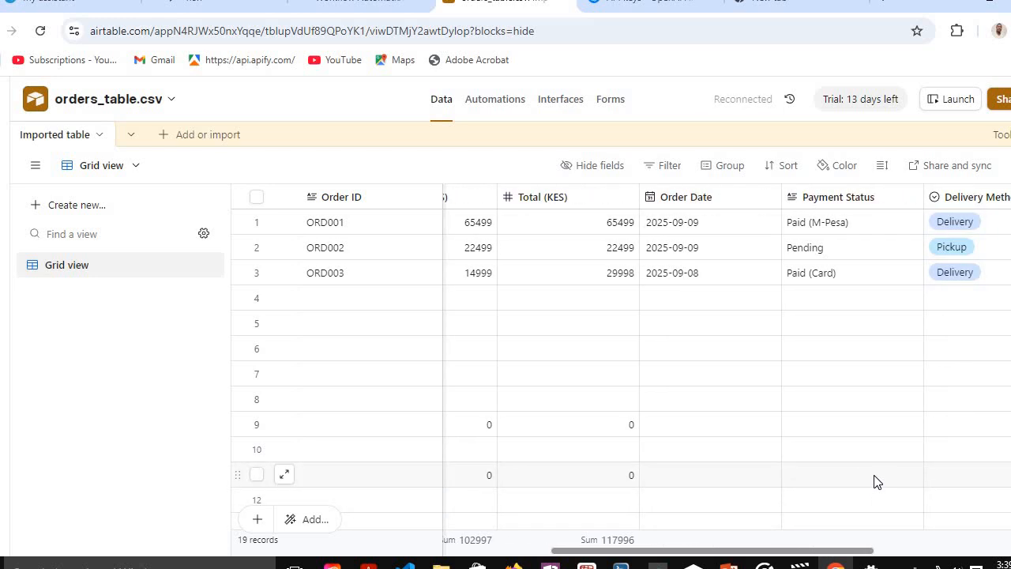
Open the order_tracking_table.csv base and examine its courier, dispatch date, expected delivery, delivery status and notes columns.
scroll(772, 495, left, 20)
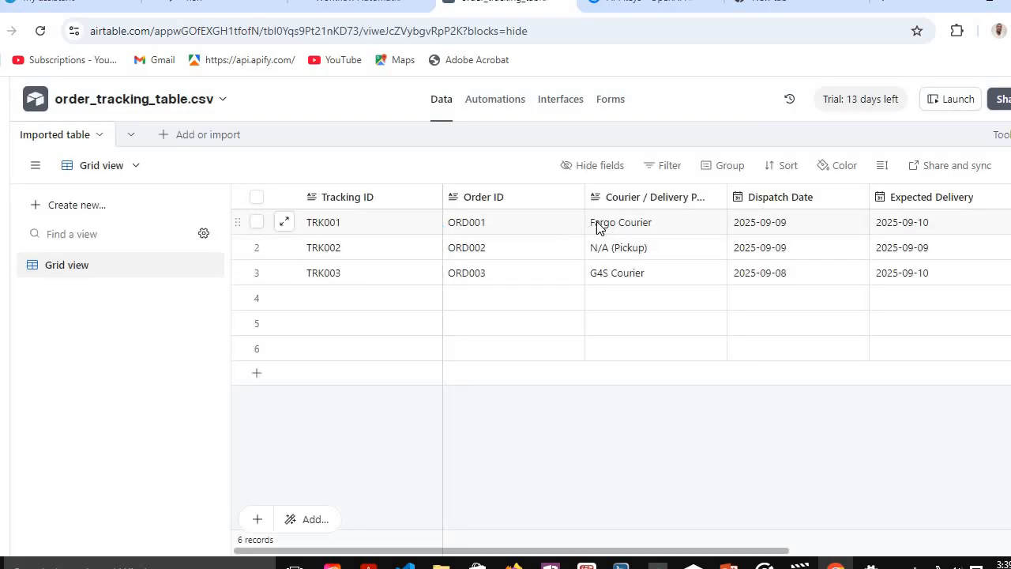
scroll(936, 514, right, 5)
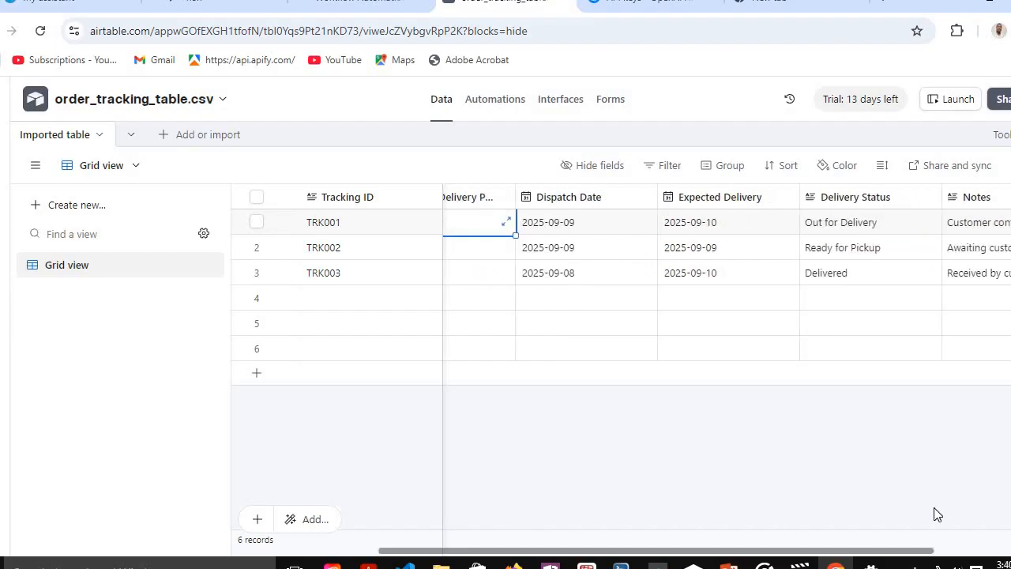
scroll(980, 506, right, 2)
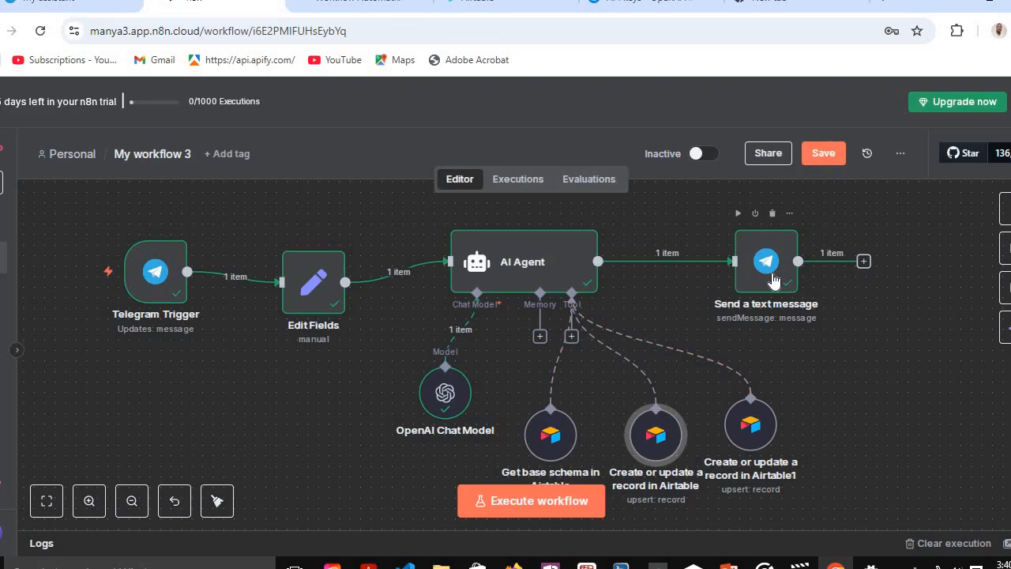
Examine the Get base schema Airtable tool's operation choices, selectable bases and input variables.
click(537, 443)
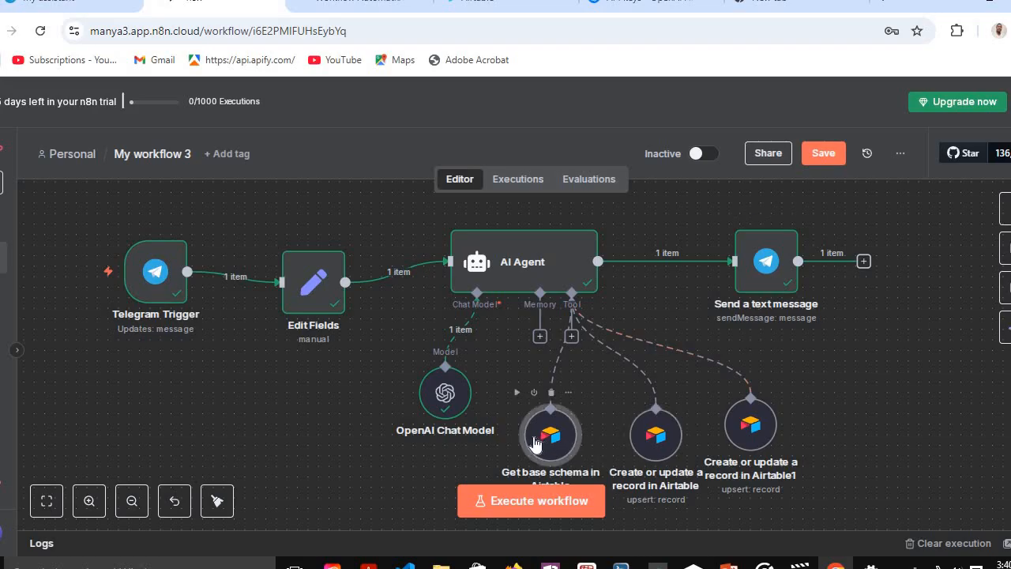
double_click(535, 444)
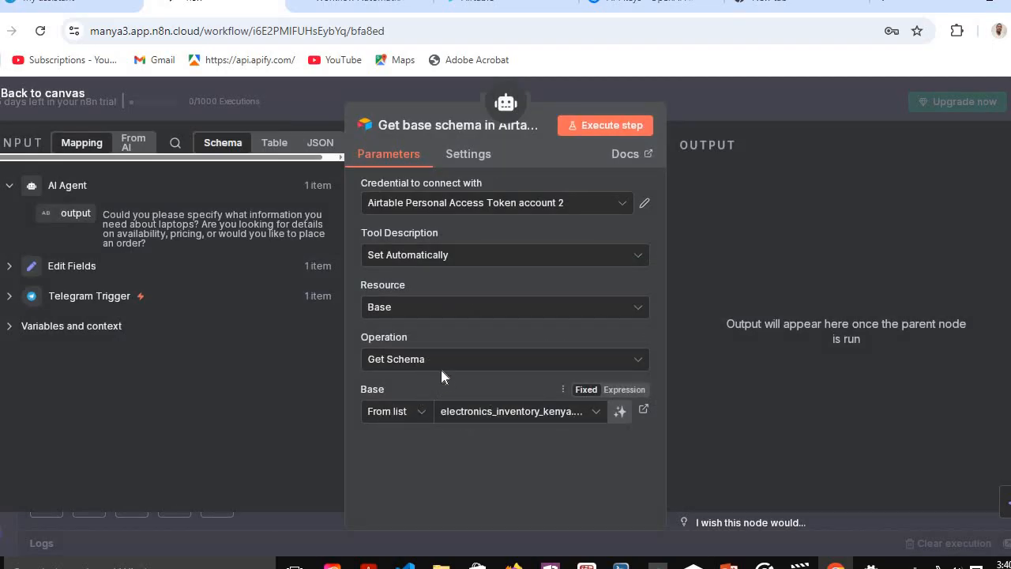
click(634, 363)
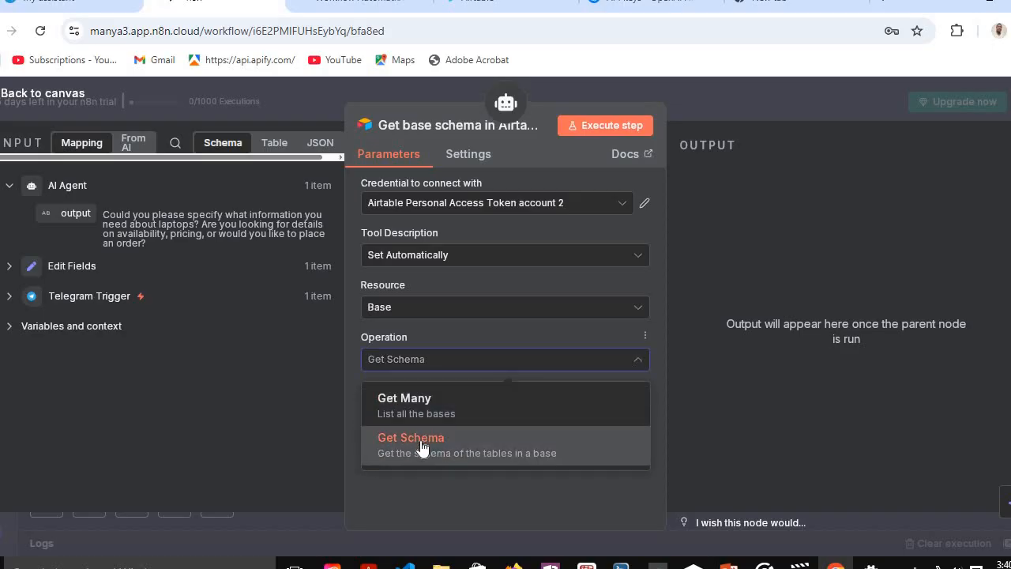
click(284, 420)
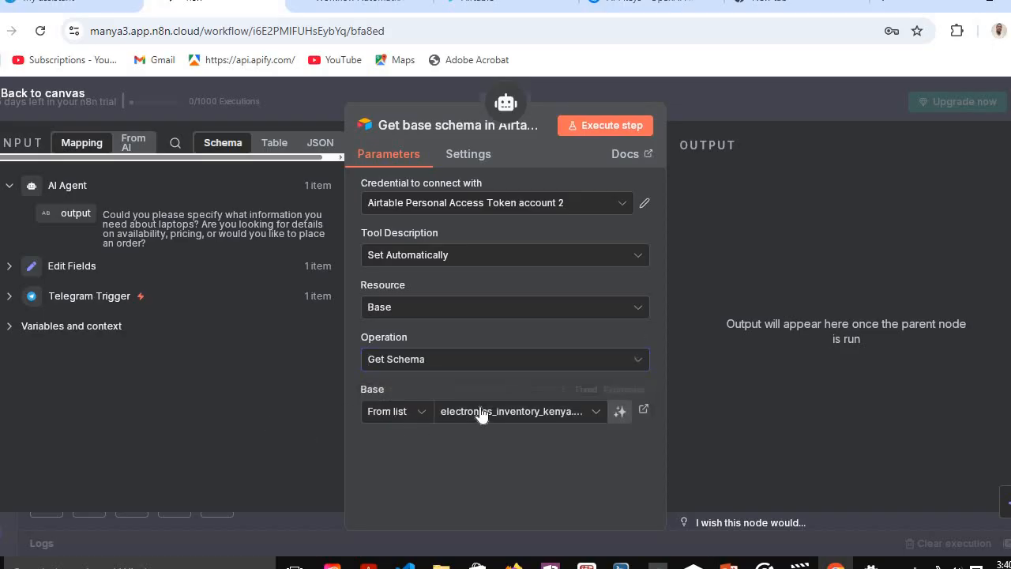
click(514, 414)
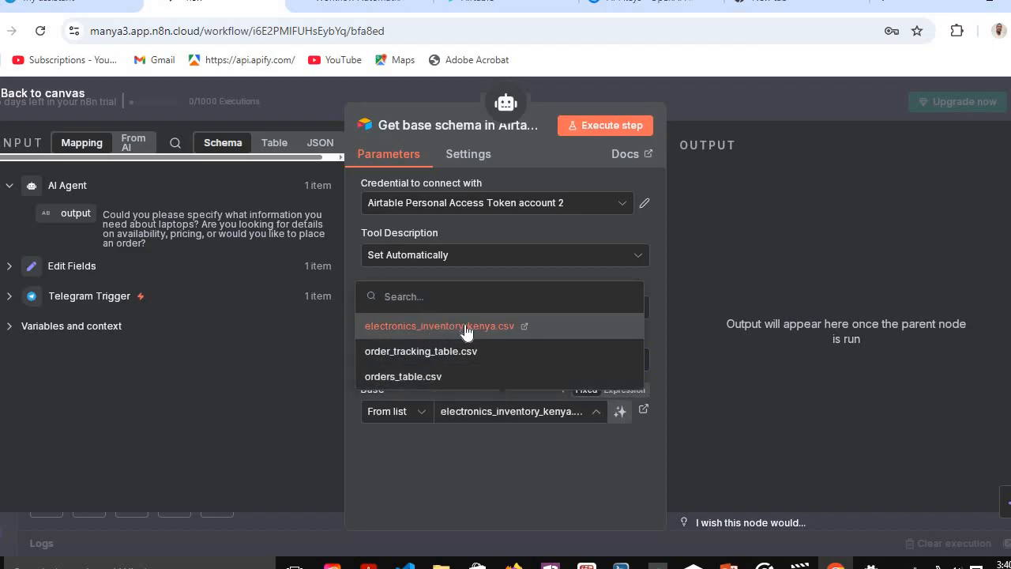
click(396, 275)
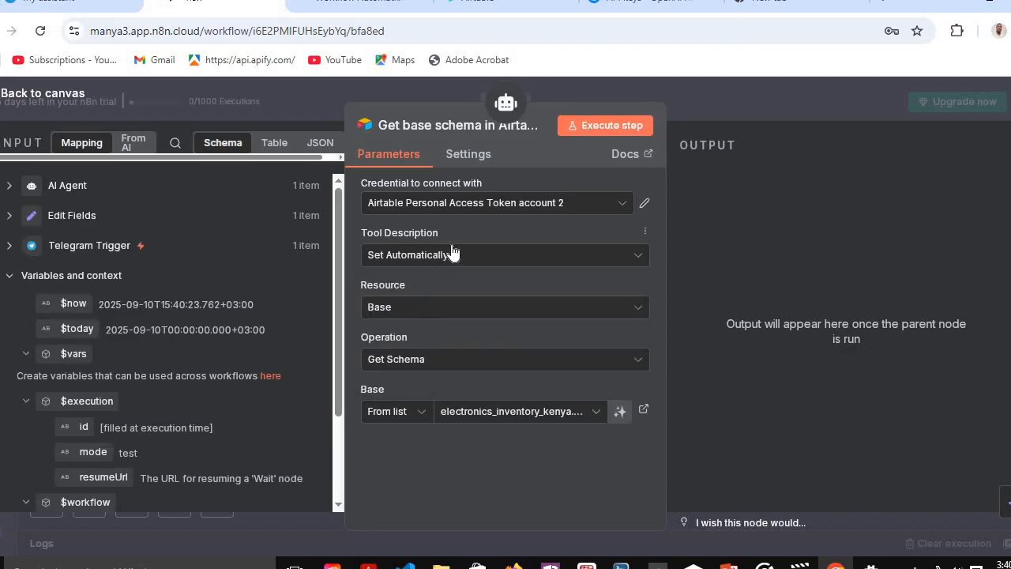
scroll(239, 304, down, 3)
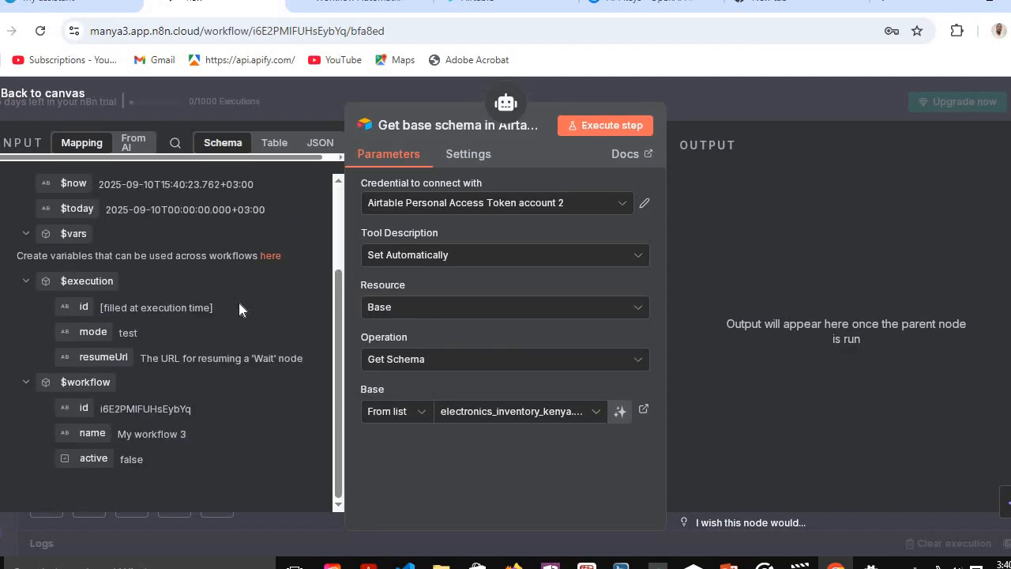
scroll(238, 298, up, 3)
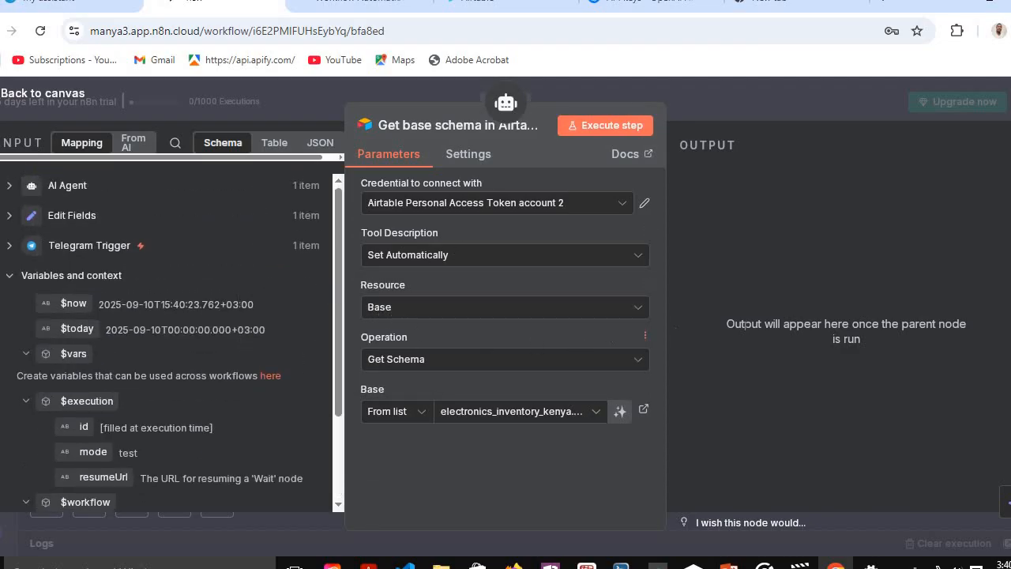
Execute the Get base schema tool on its own, look through the output and return to the canvas.
click(612, 126)
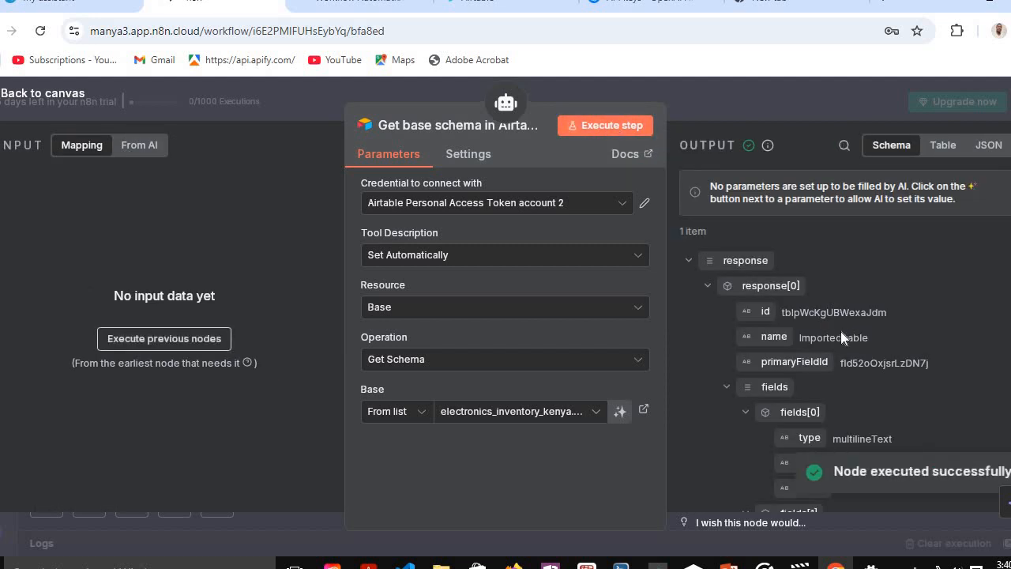
scroll(839, 327, down, 4)
key(Escape)
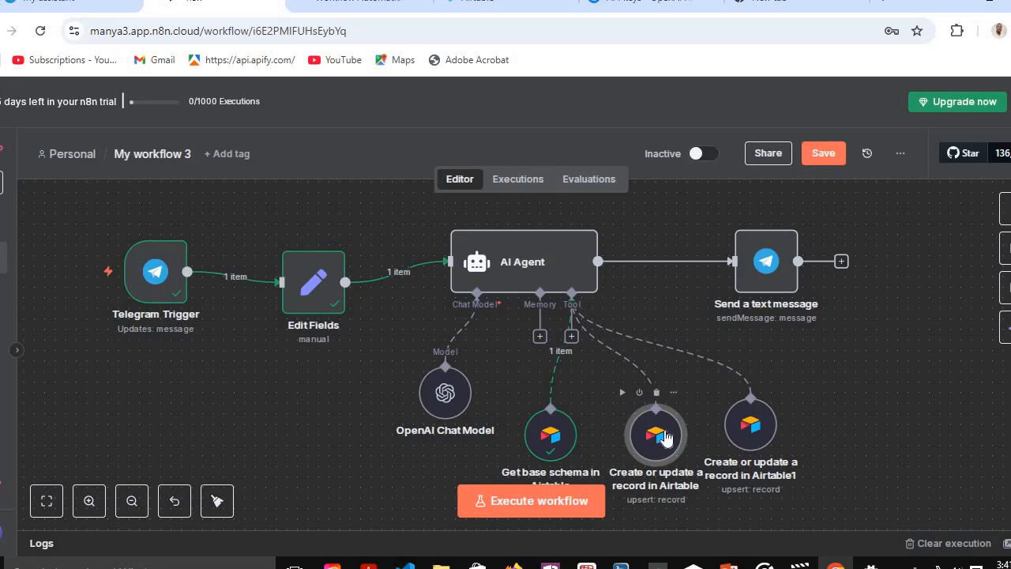
Examine the orders_table.csv Create or update tool's mapping mode, columns to match on and values to update.
double_click(666, 437)
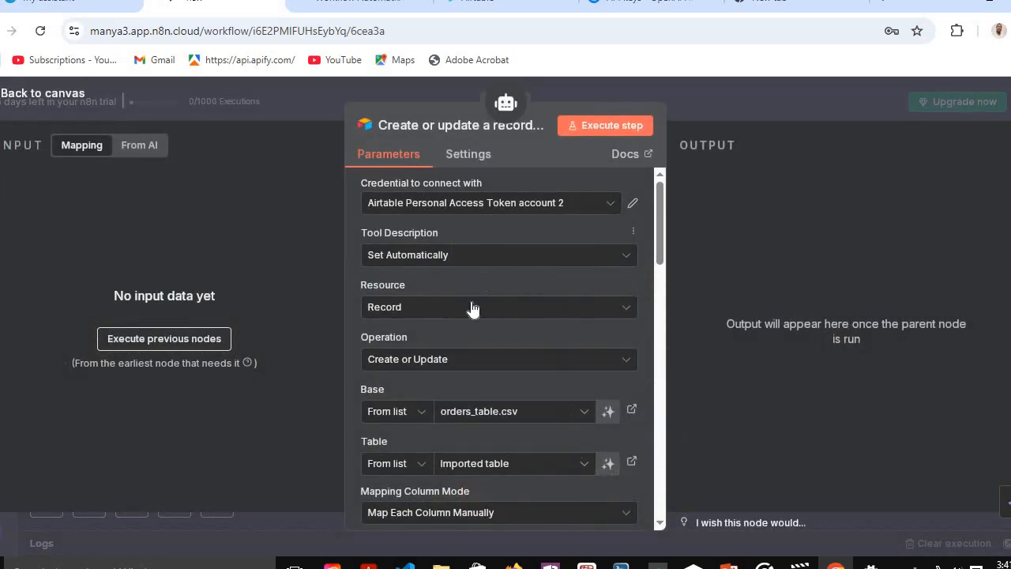
scroll(465, 371, down, 2)
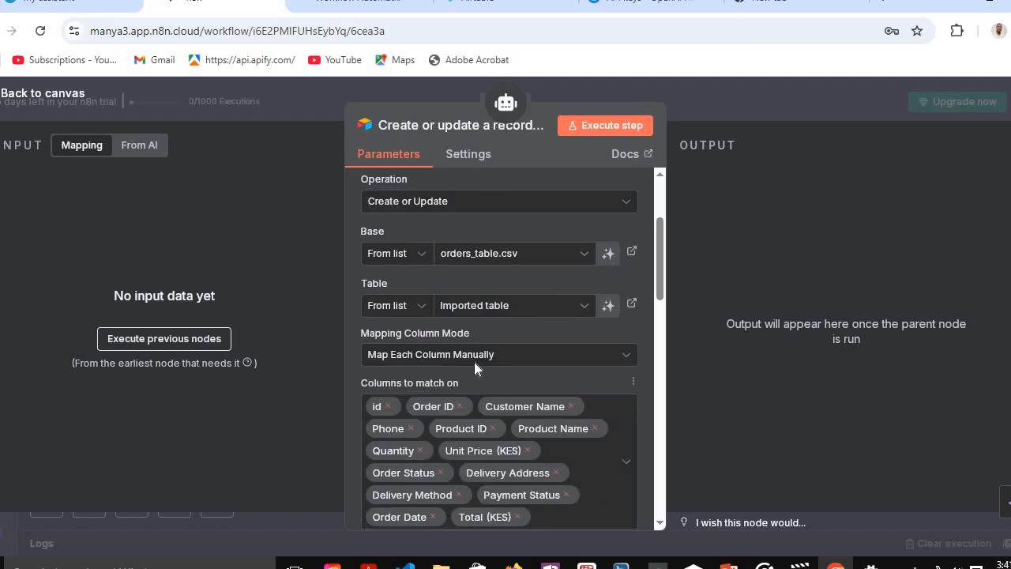
scroll(463, 411, down, 2)
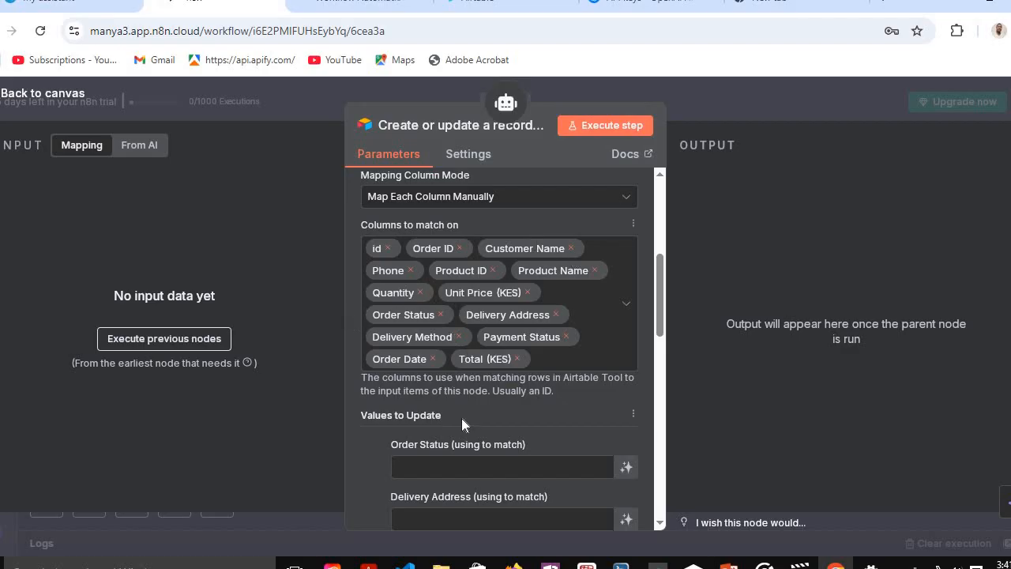
scroll(461, 418, down, 5)
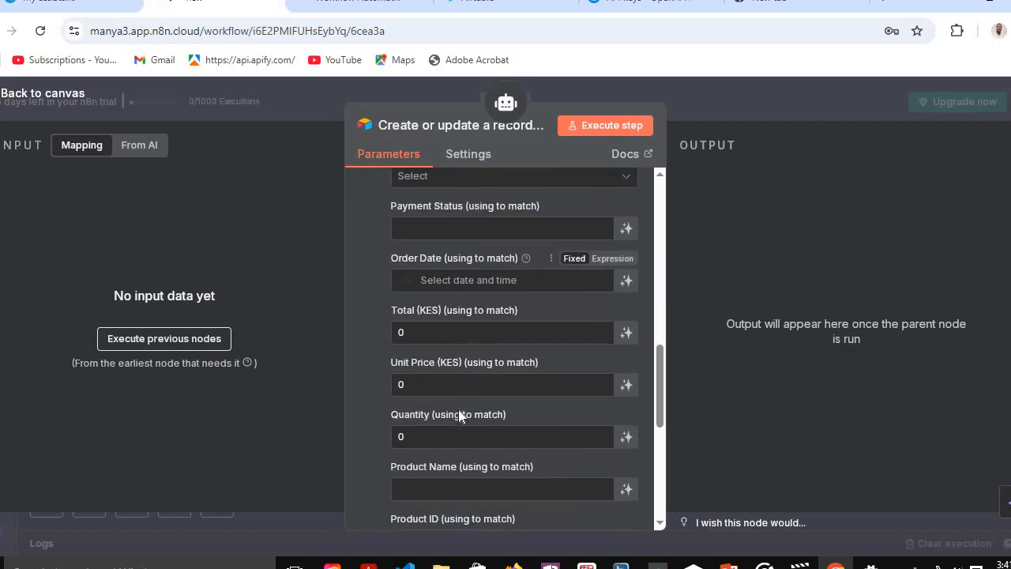
scroll(458, 409, up, 3)
scroll(406, 292, up, 1)
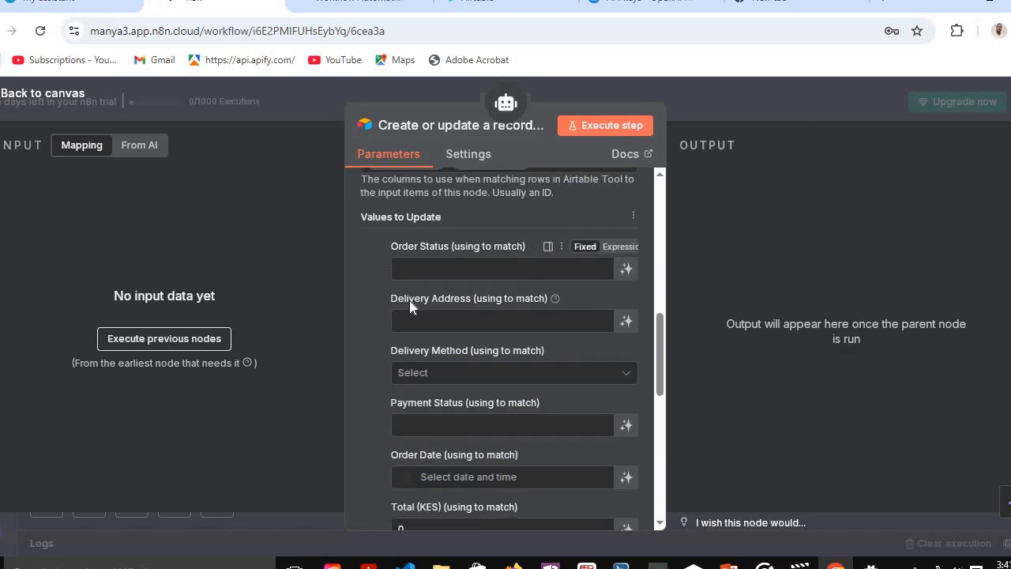
scroll(409, 300, down, 8)
scroll(422, 242, up, 6)
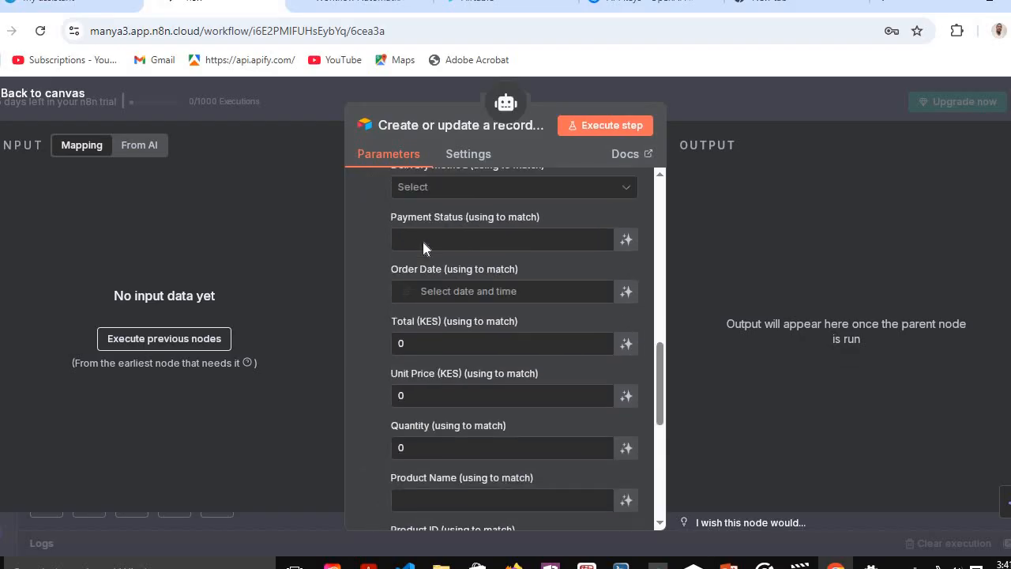
scroll(423, 242, up, 8)
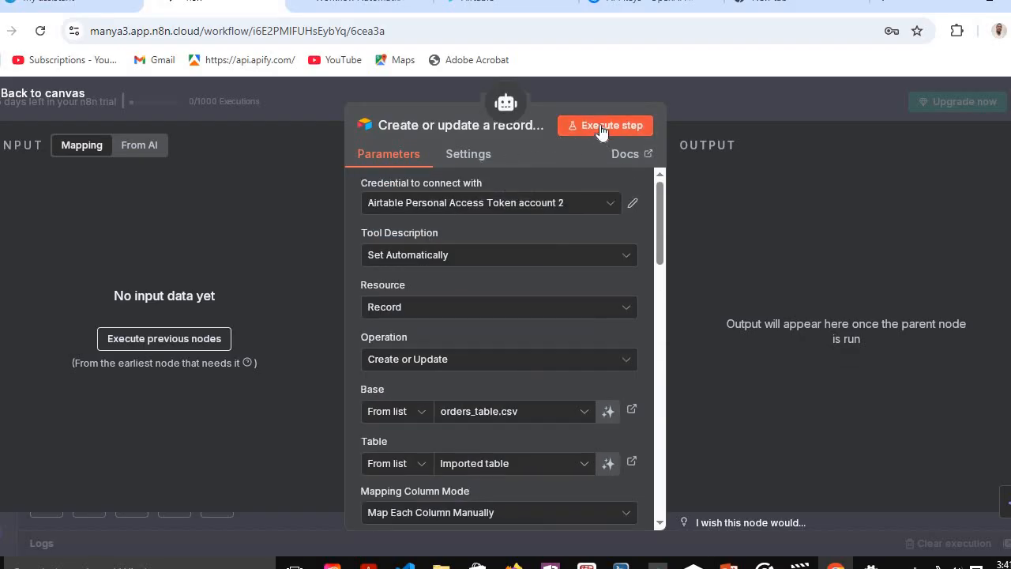
Execute the orders_table.csv Create or update tool on its own and return to the canvas without leaving the workflow.
click(600, 129)
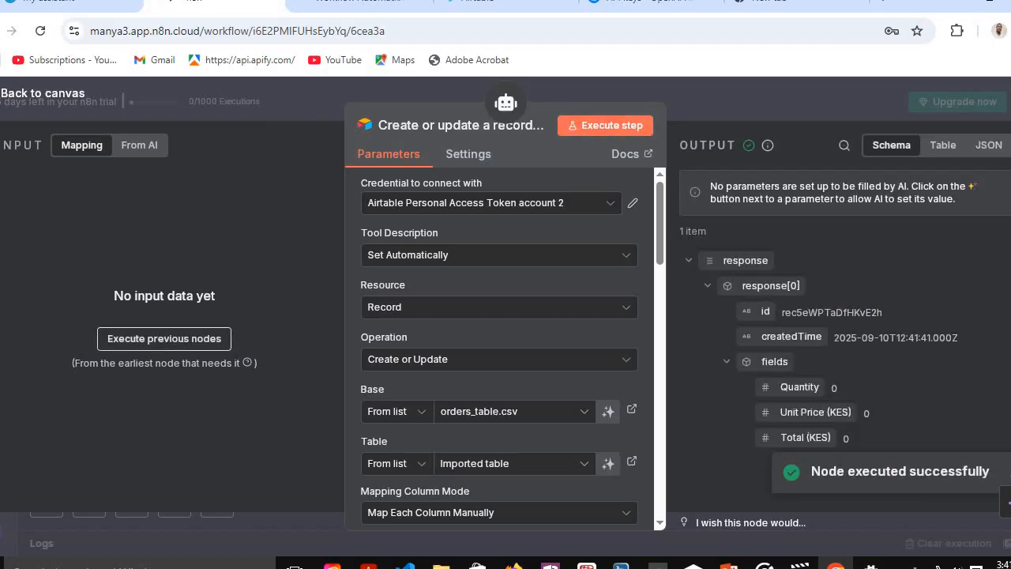
key(alt+Left)
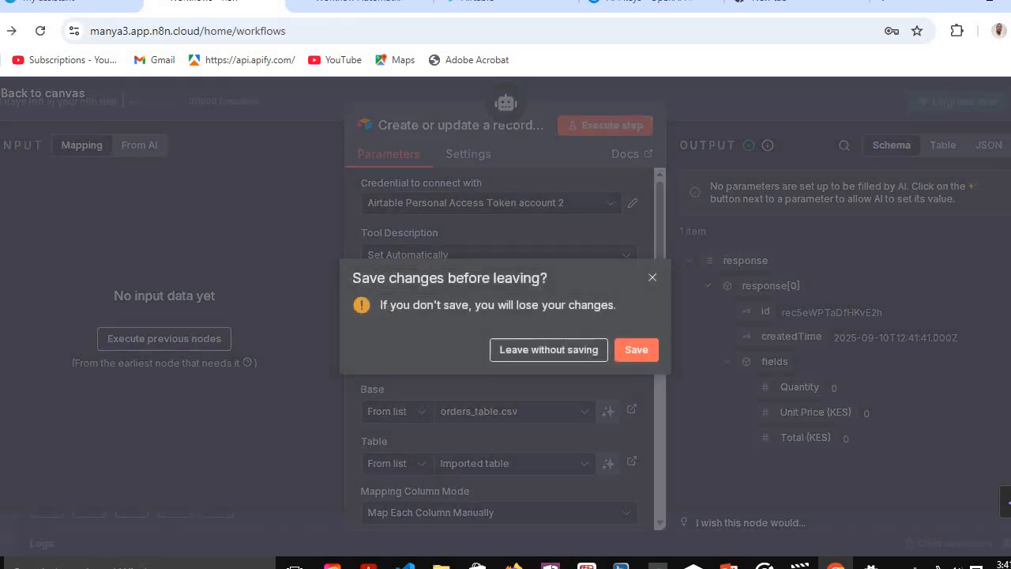
click(652, 277)
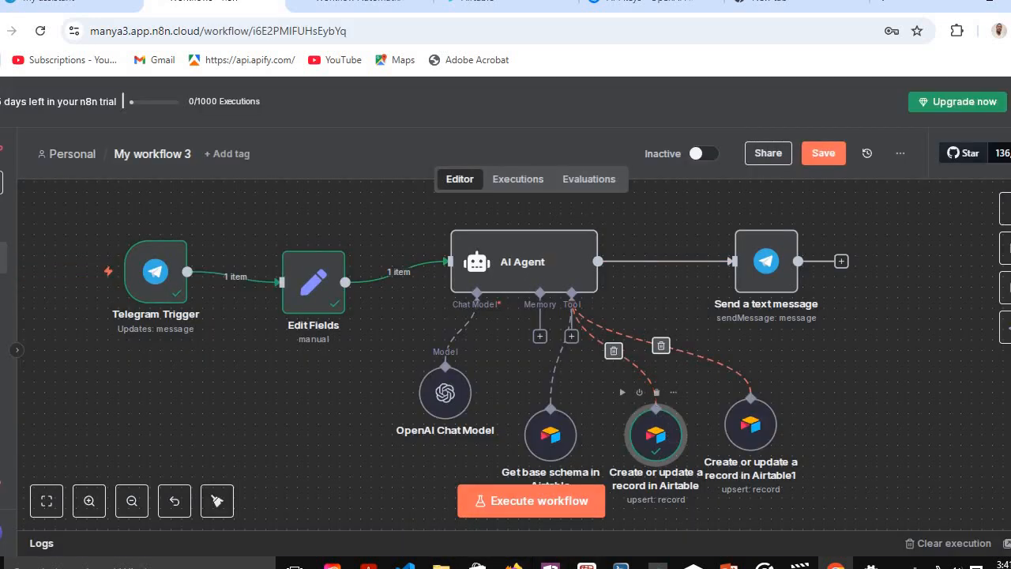
Review the order_tracking_table.csv Create or update tool's base and matching columns, execute it on its own and return to the canvas.
double_click(739, 440)
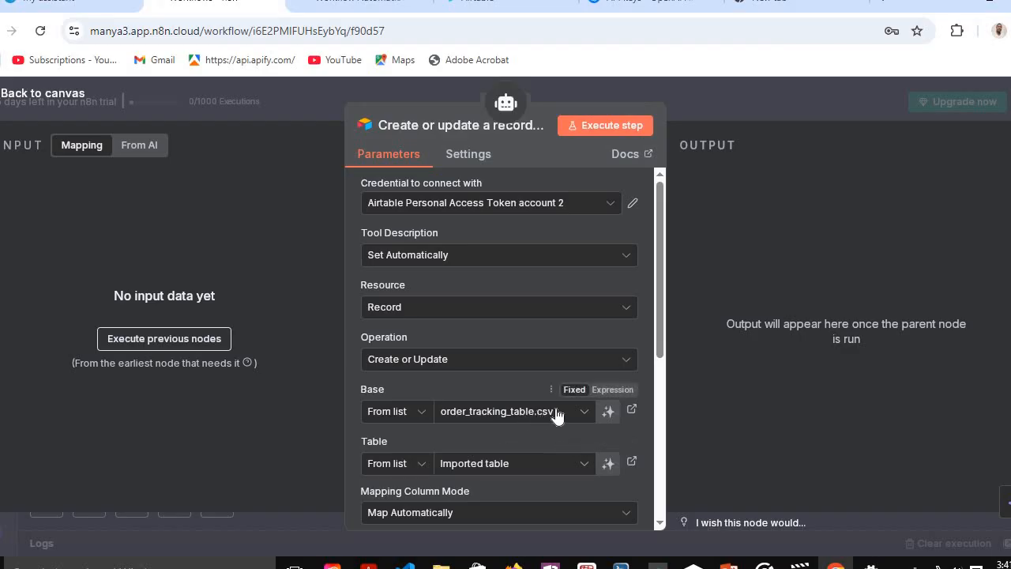
scroll(467, 431, down, 3)
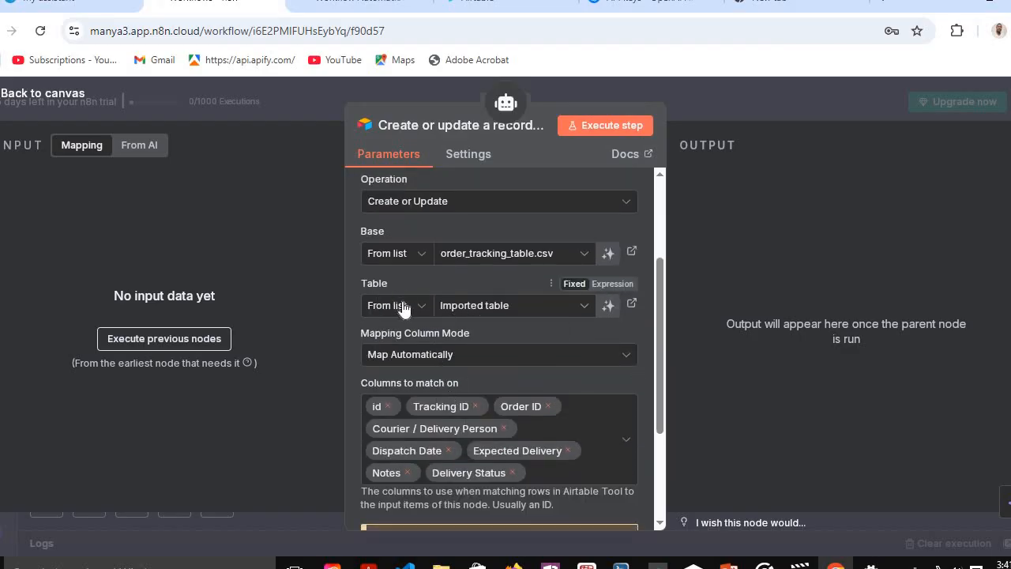
click(487, 261)
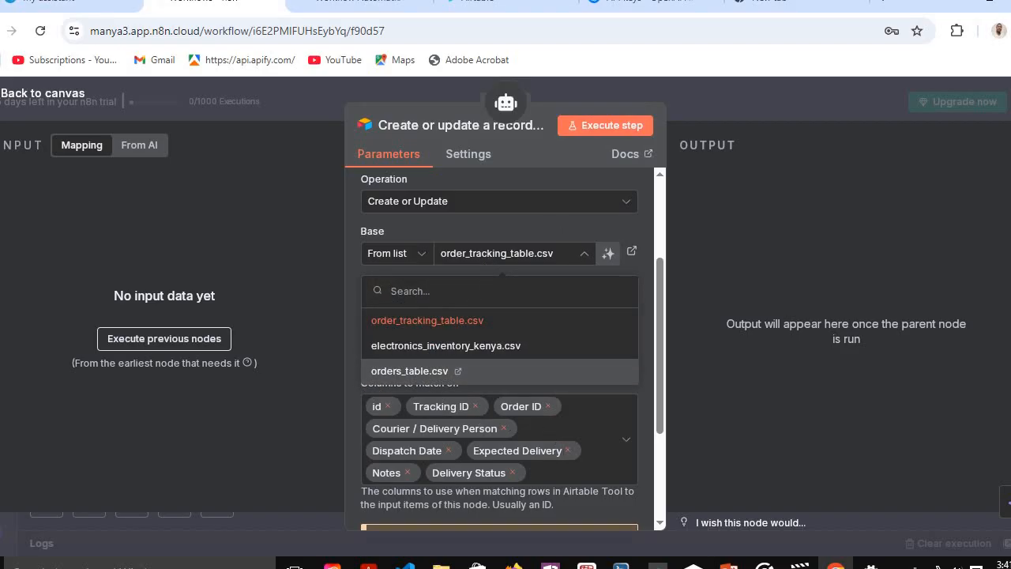
click(614, 127)
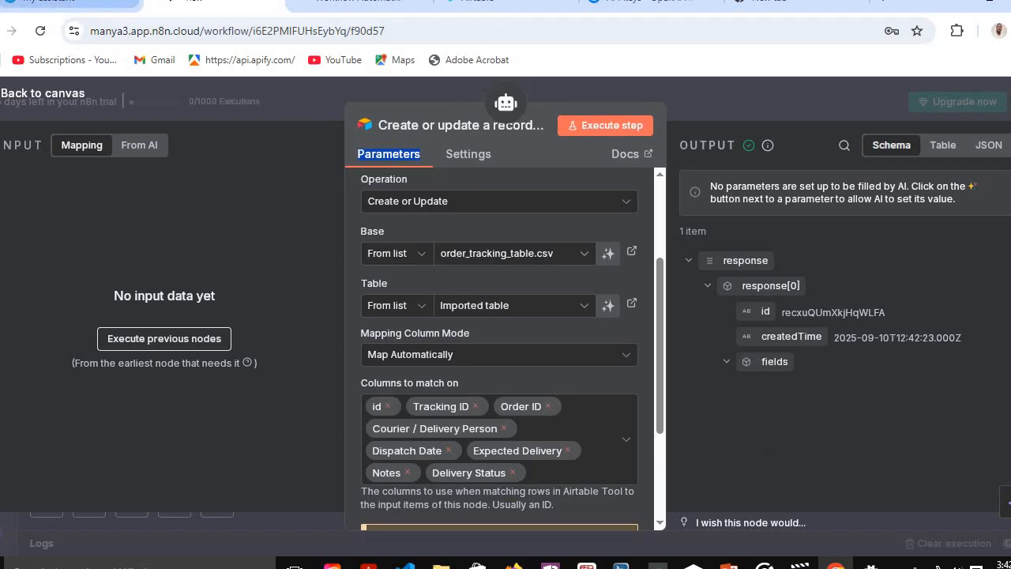
key(Escape)
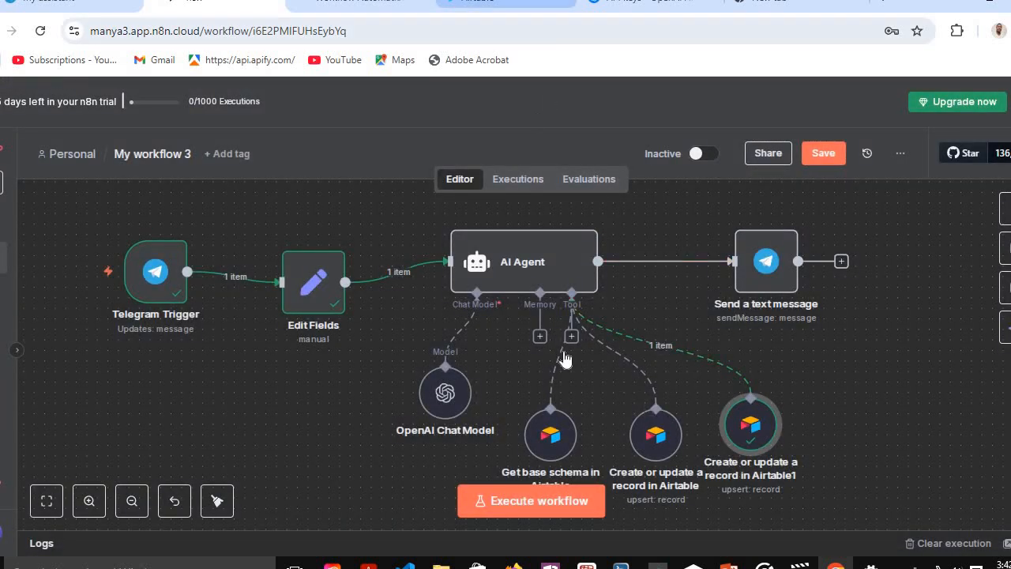
Reopen the Get base schema tool and view the Airtable credential choices, including creating a new credential.
click(551, 427)
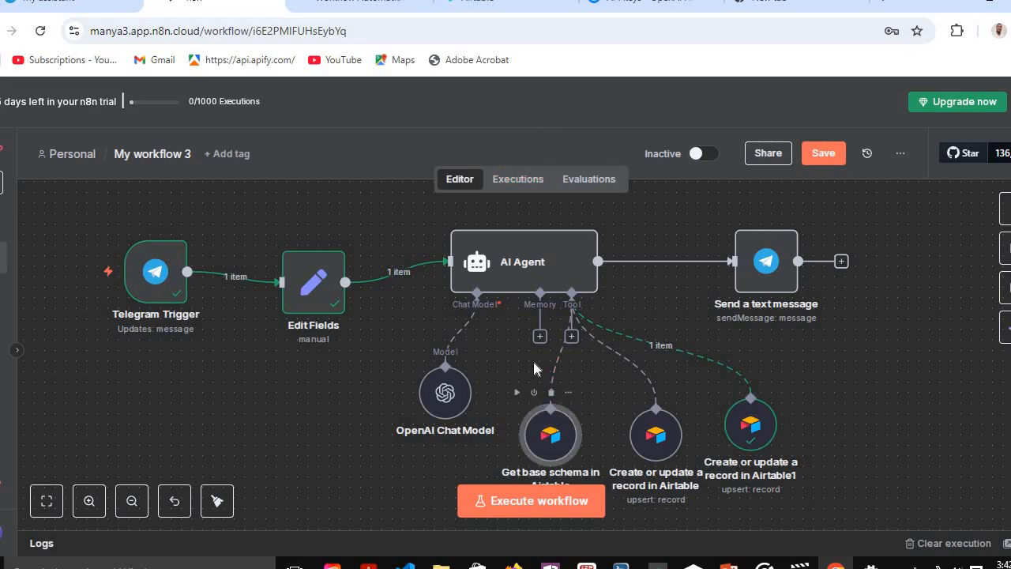
double_click(551, 437)
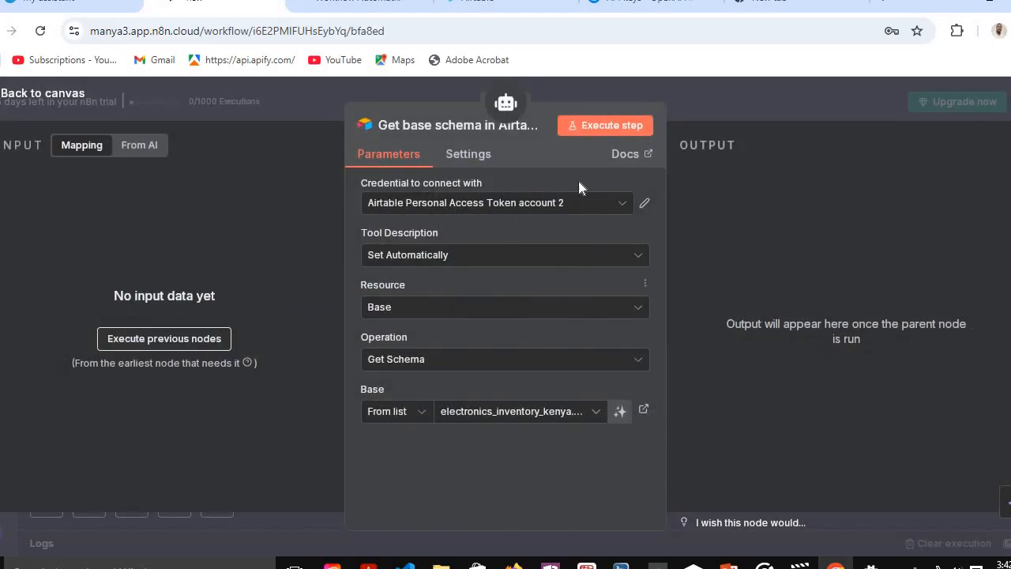
click(623, 207)
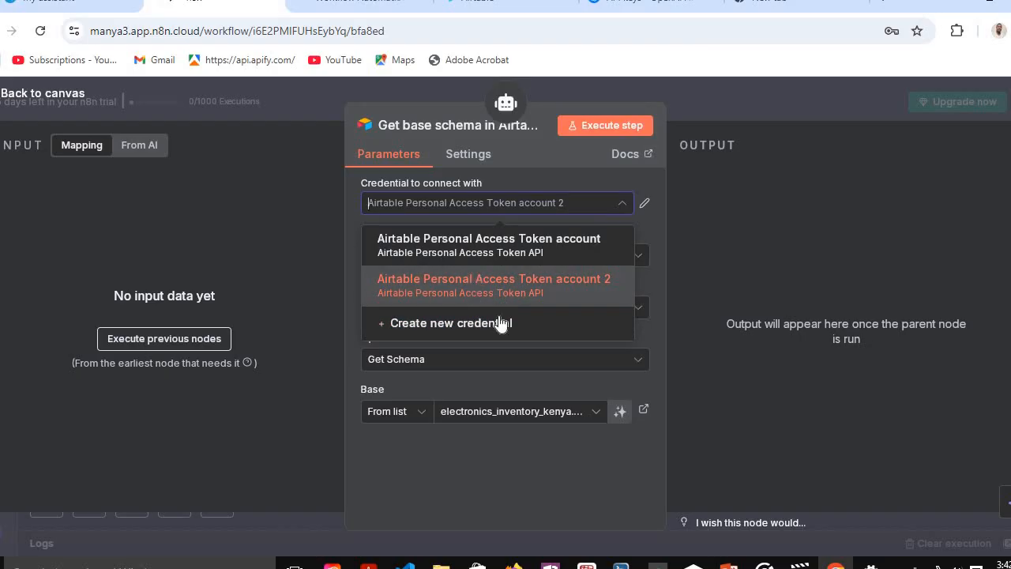
click(245, 202)
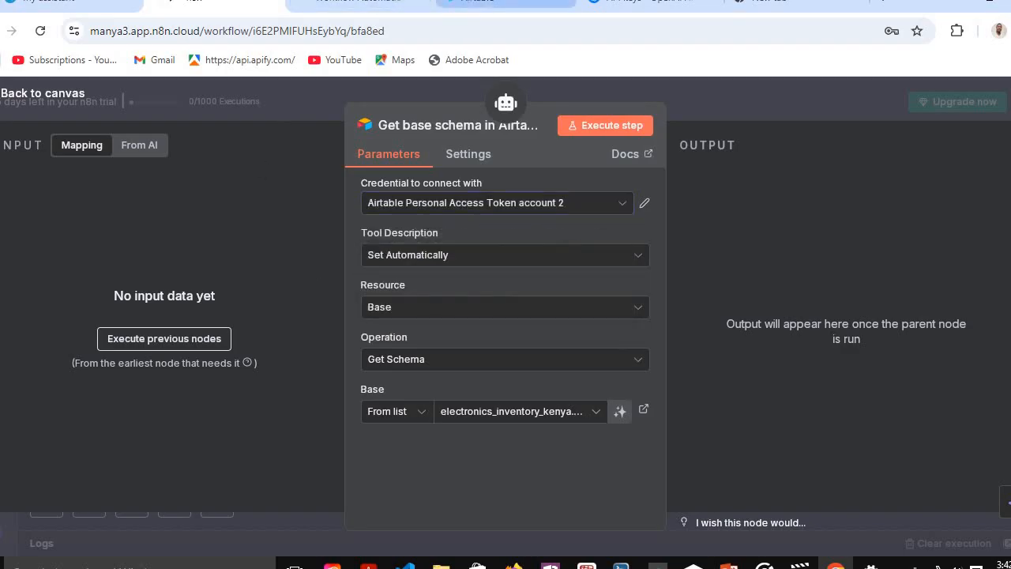
Switch to Airtable and open the Personal access tokens page in the Builder Hub.
click(505, 5)
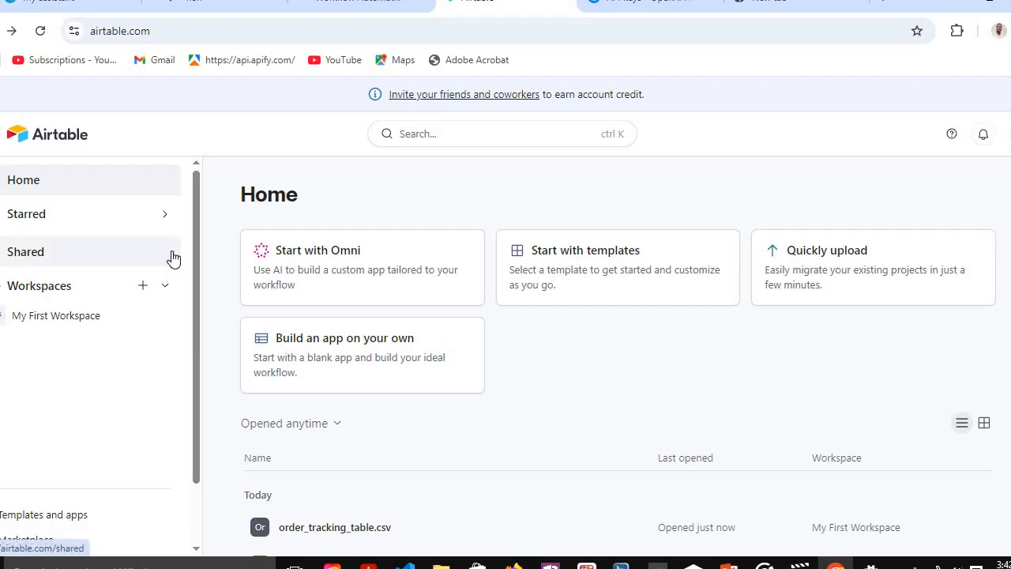
scroll(170, 245, down, 2)
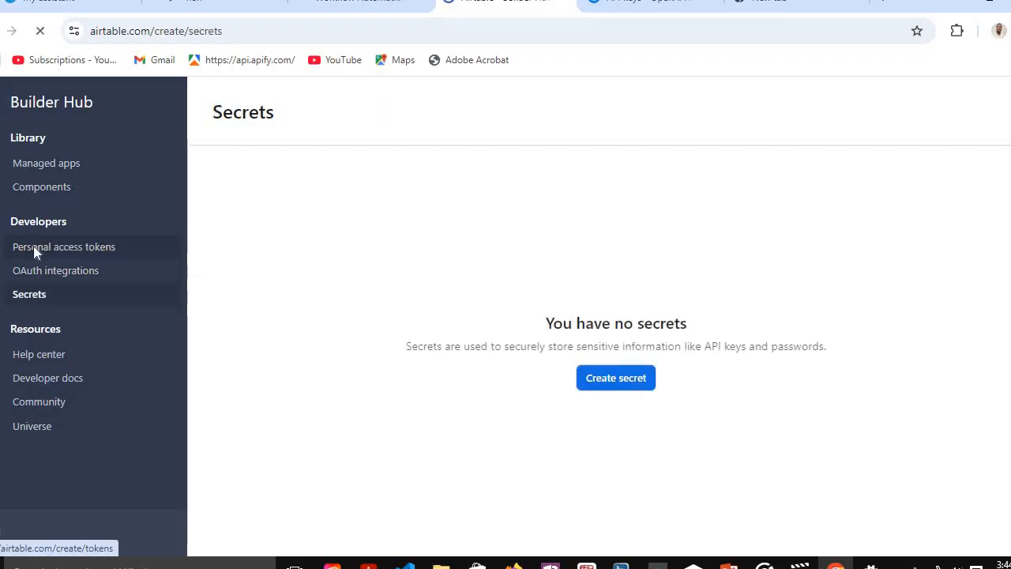
click(33, 248)
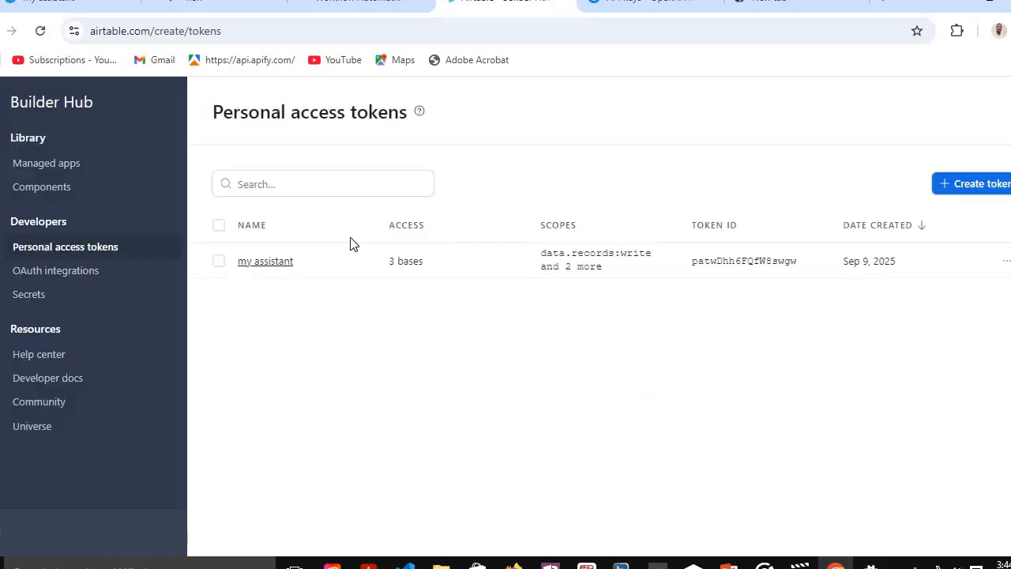
Start a new Airtable personal access token and look through the scopes that can be added.
click(991, 184)
scroll(324, 245, down, 2)
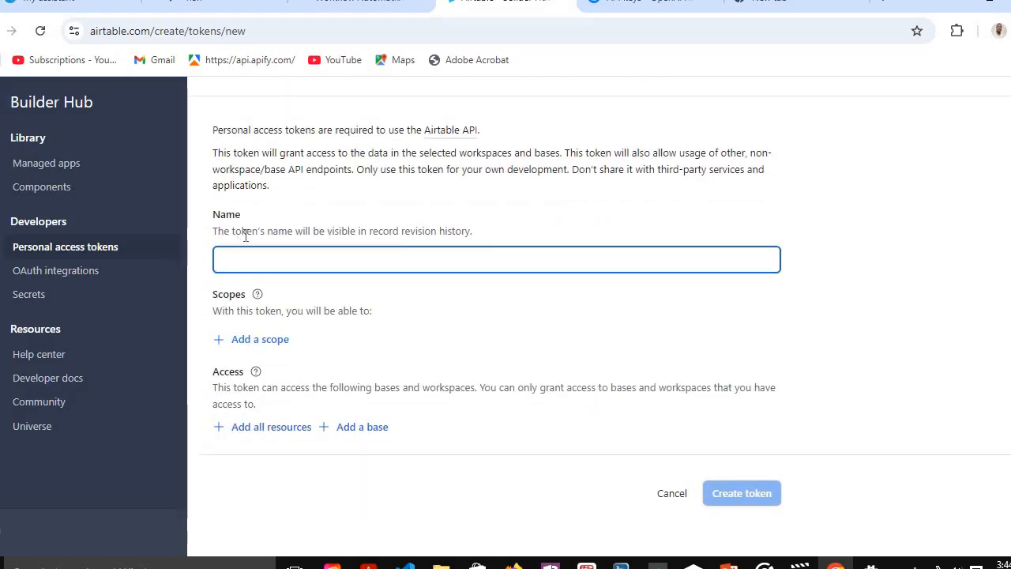
click(257, 341)
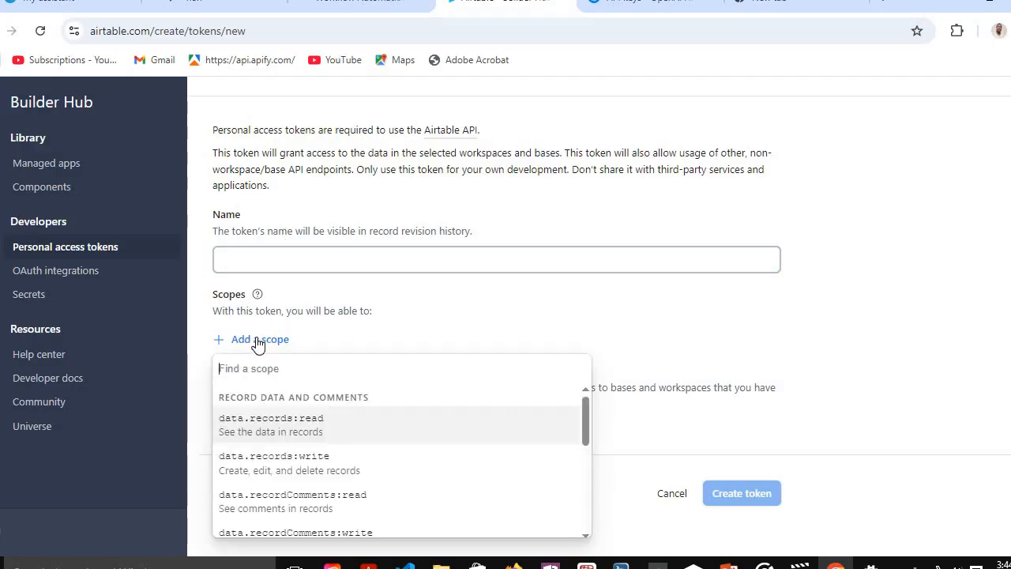
scroll(237, 440, down, 5)
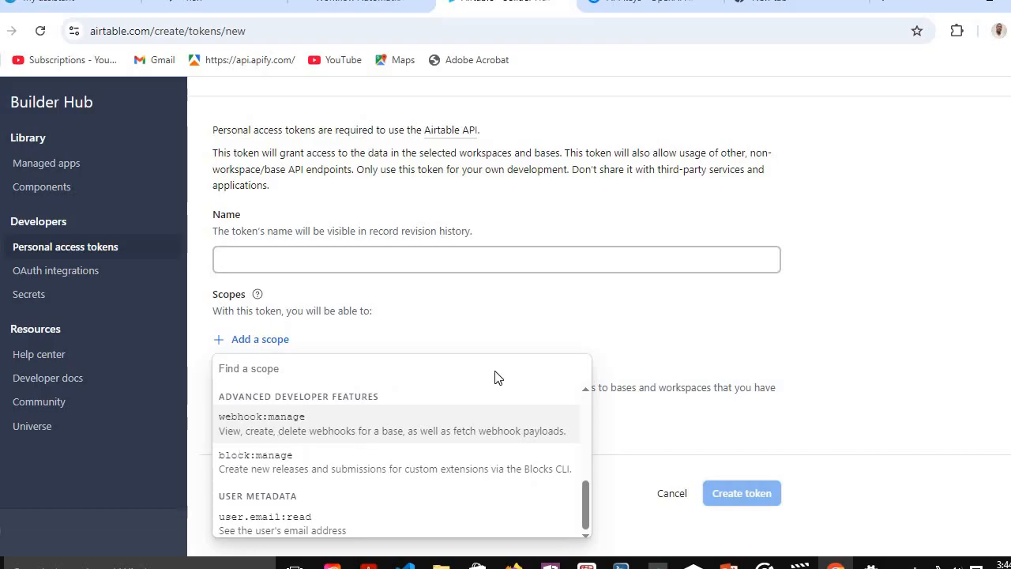
click(621, 335)
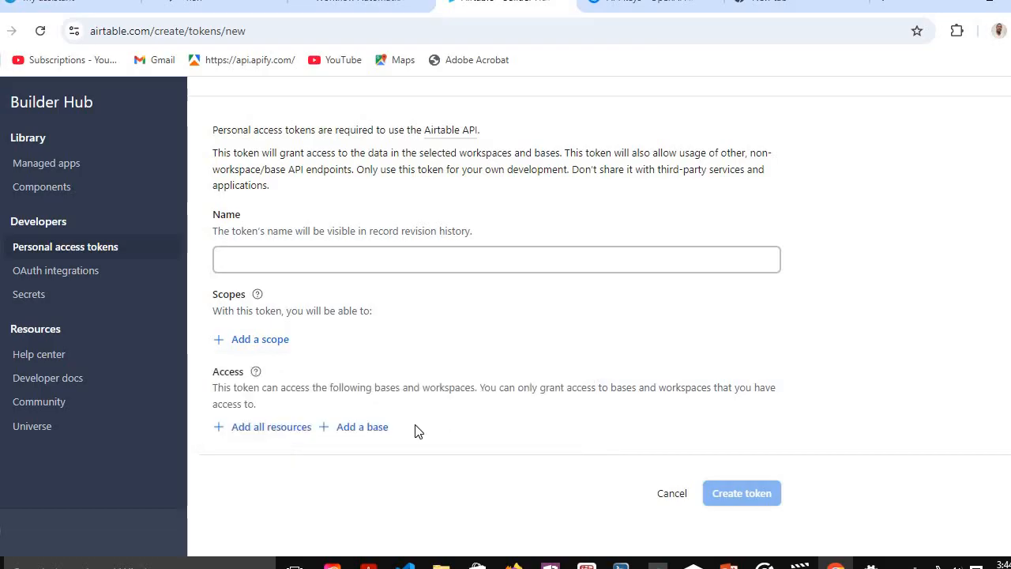
Look through the bases available to the token, and grant it access to all resources instead of a single base.
click(355, 429)
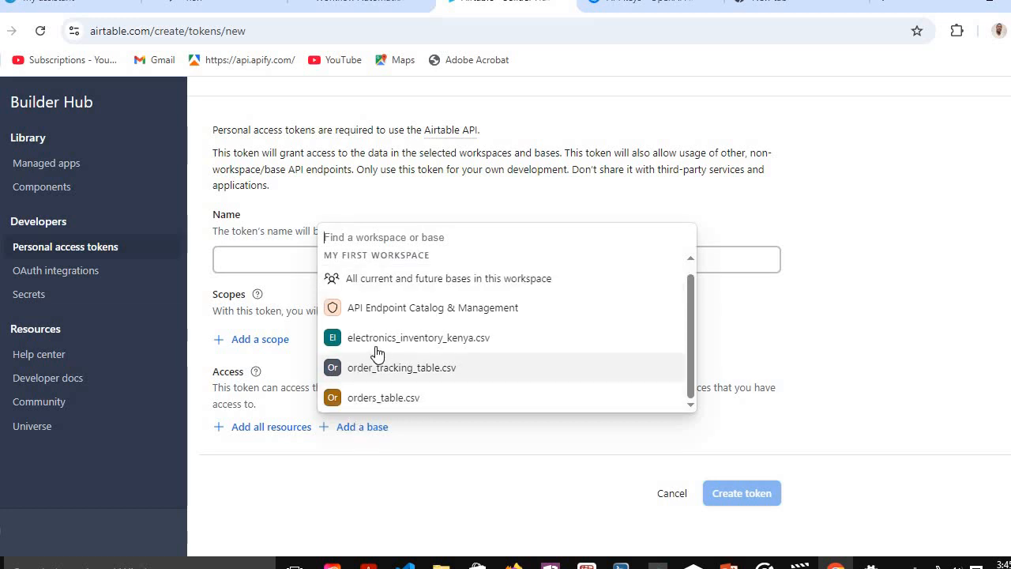
scroll(390, 303, up, 1)
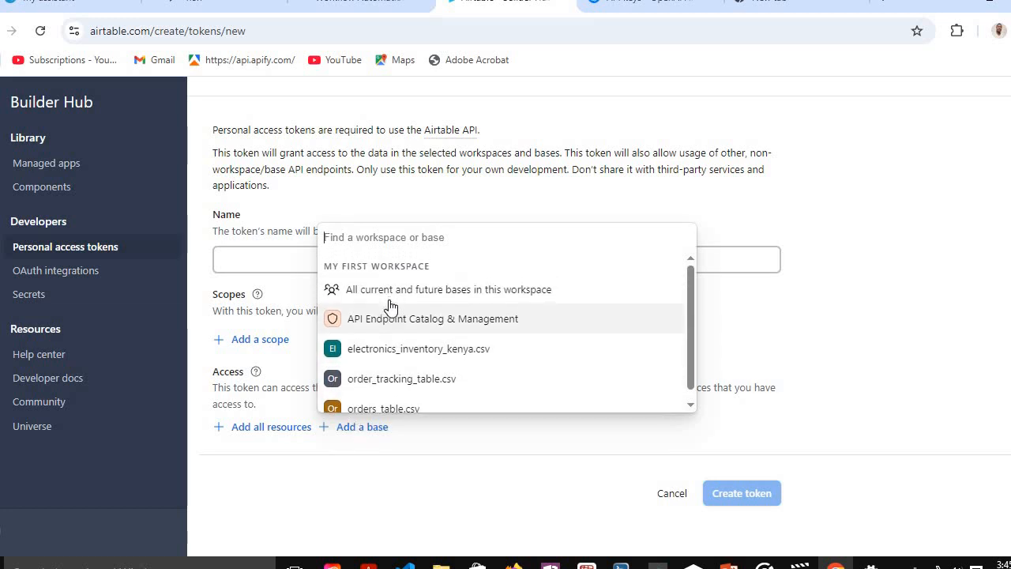
scroll(390, 305, down, 1)
click(226, 462)
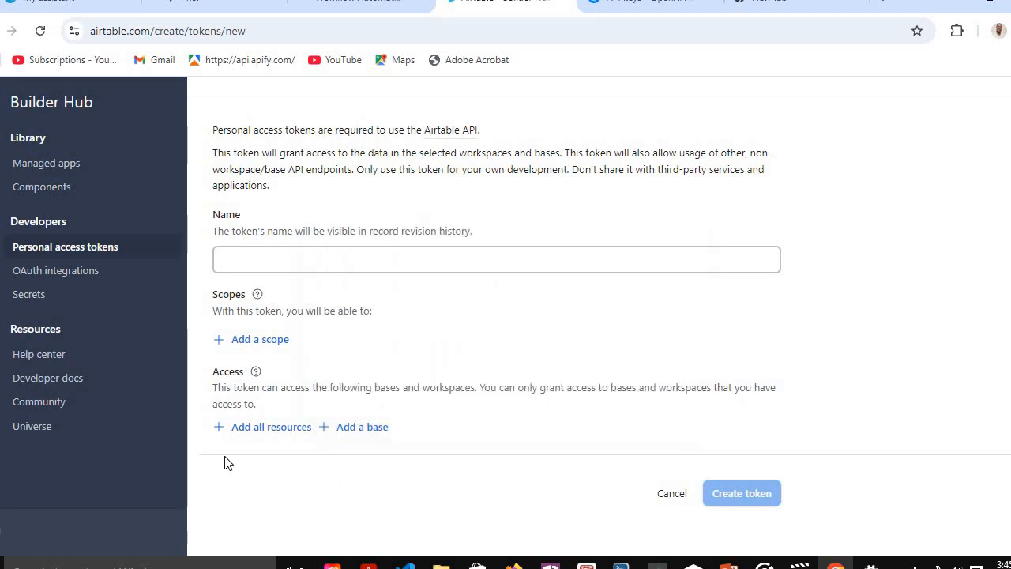
click(263, 429)
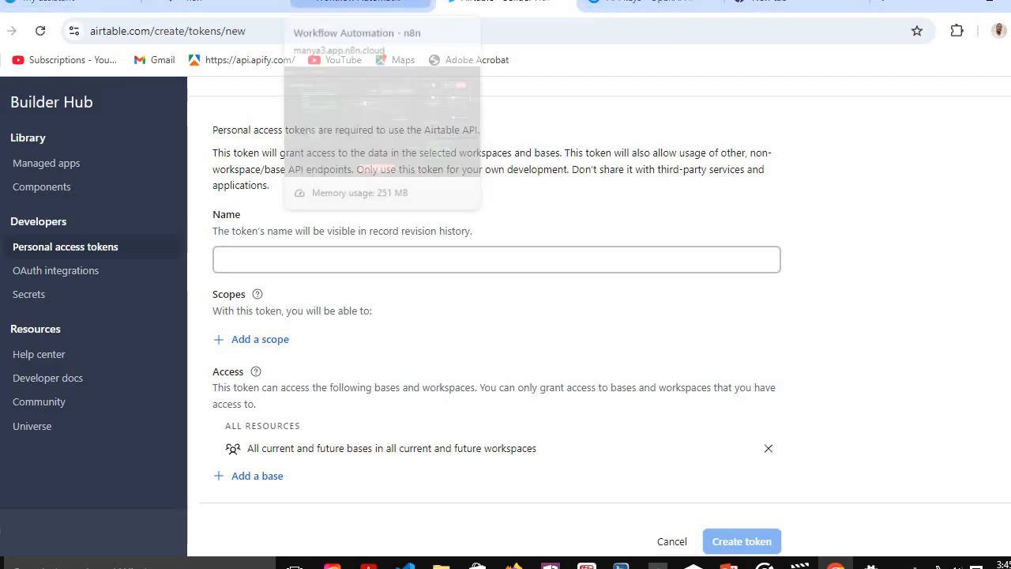
Switch to n8n, review the Airtable credential choices of the Get base schema tool and return to the canvas.
click(221, 6)
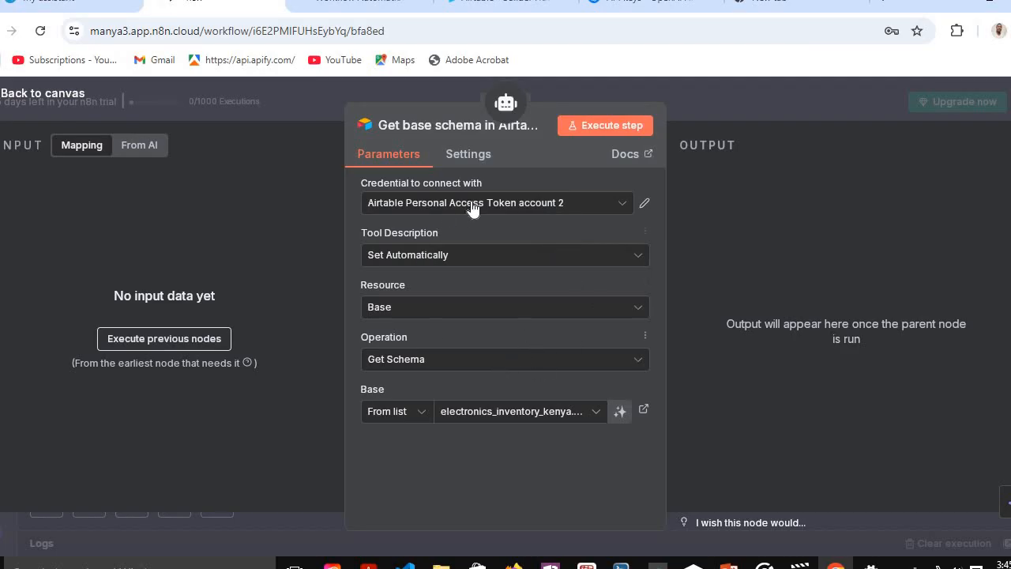
click(621, 203)
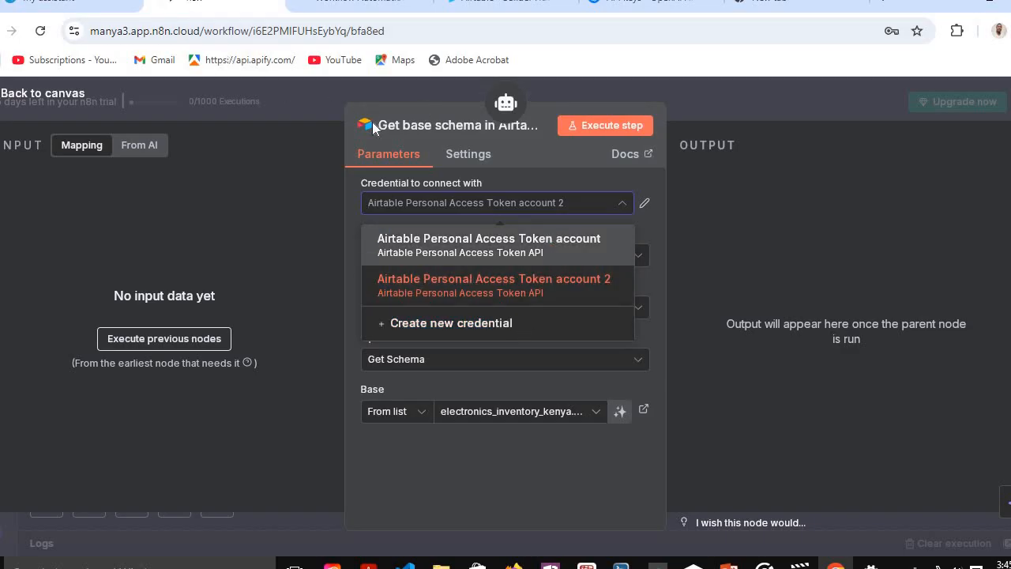
click(319, 189)
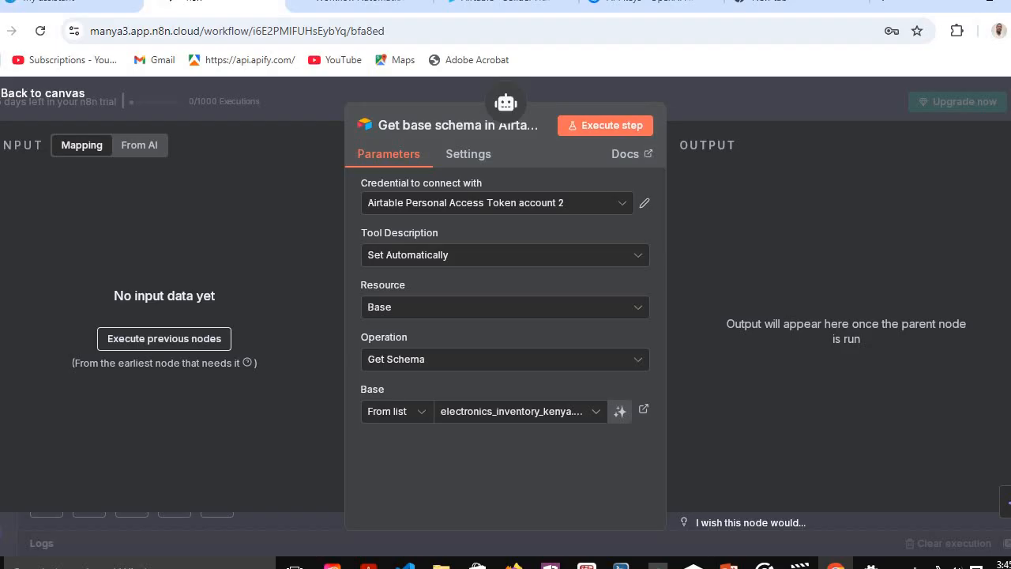
click(32, 93)
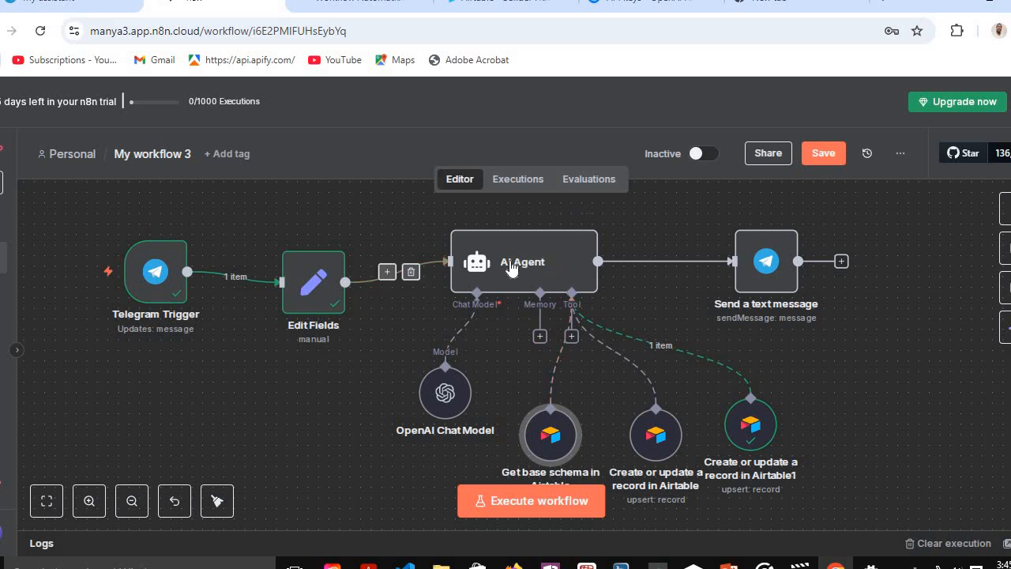
Open the Send a text message node and review its Telegram credential, operation, Chat ID, Text and additional fields.
click(759, 289)
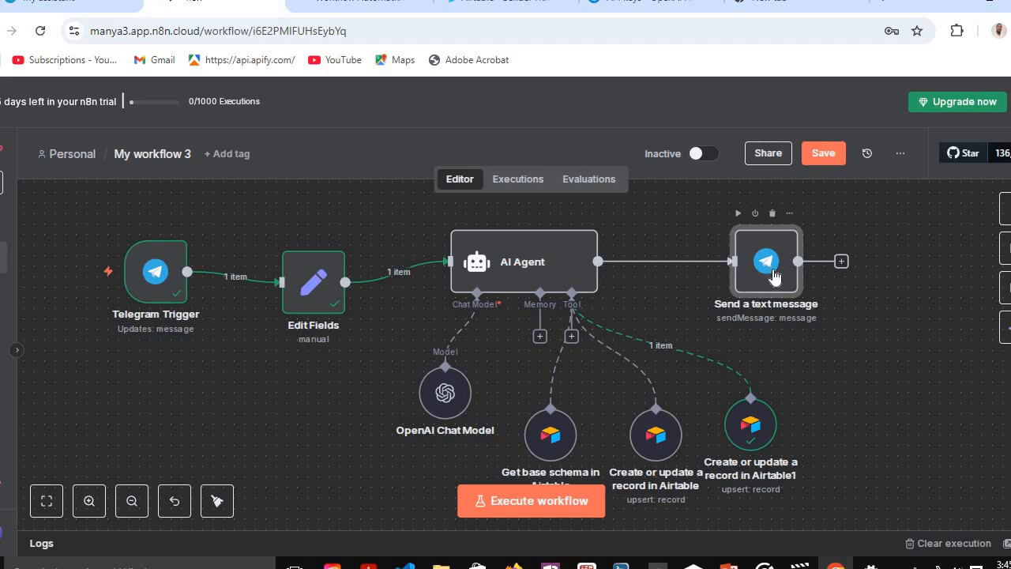
double_click(776, 271)
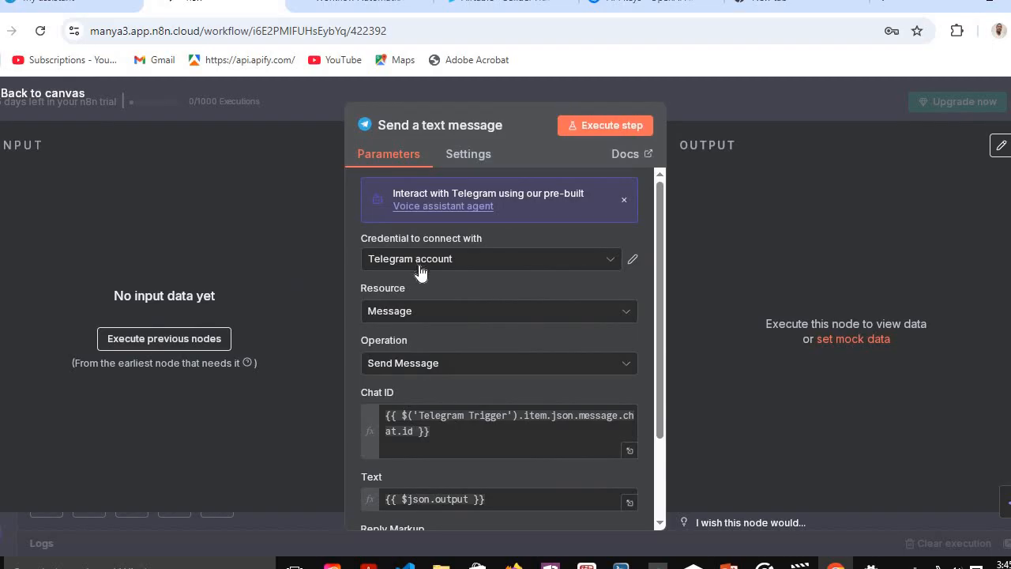
scroll(419, 276, down, 2)
scroll(422, 279, down, 2)
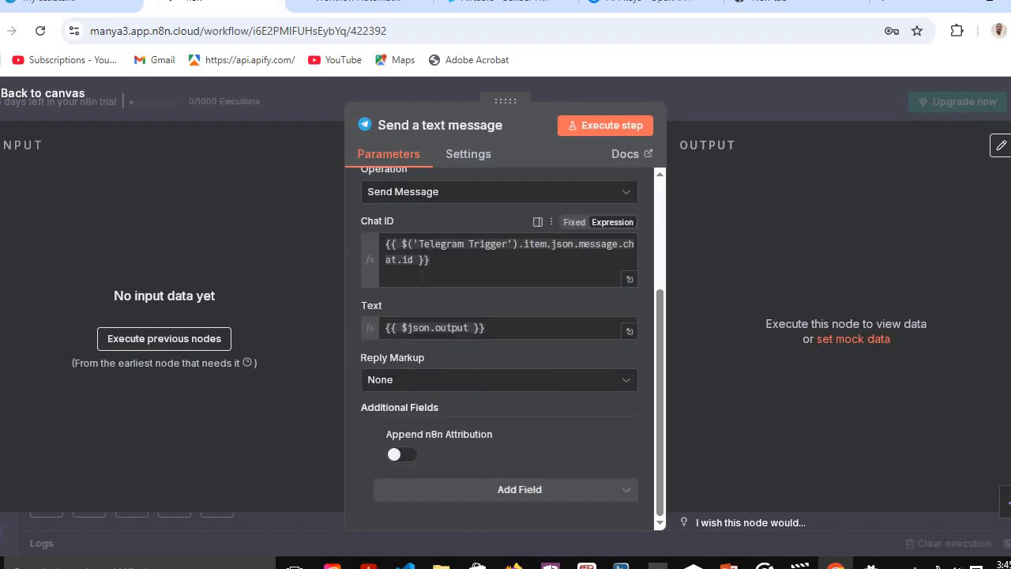
scroll(420, 273, up, 4)
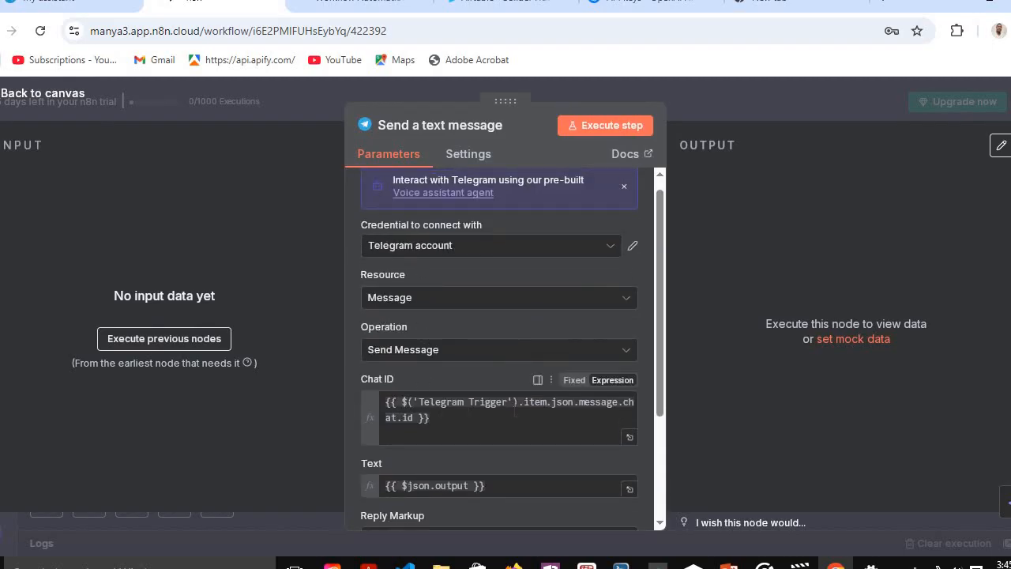
scroll(489, 398, down, 2)
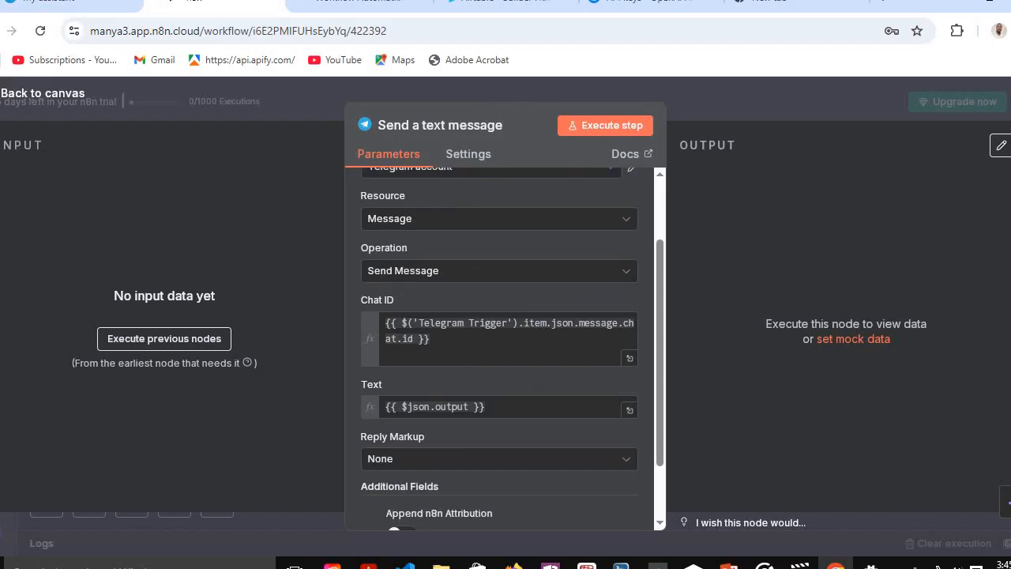
Switch to the My assistant chat in Telegram and send the message "what about creating an order".
click(25, 9)
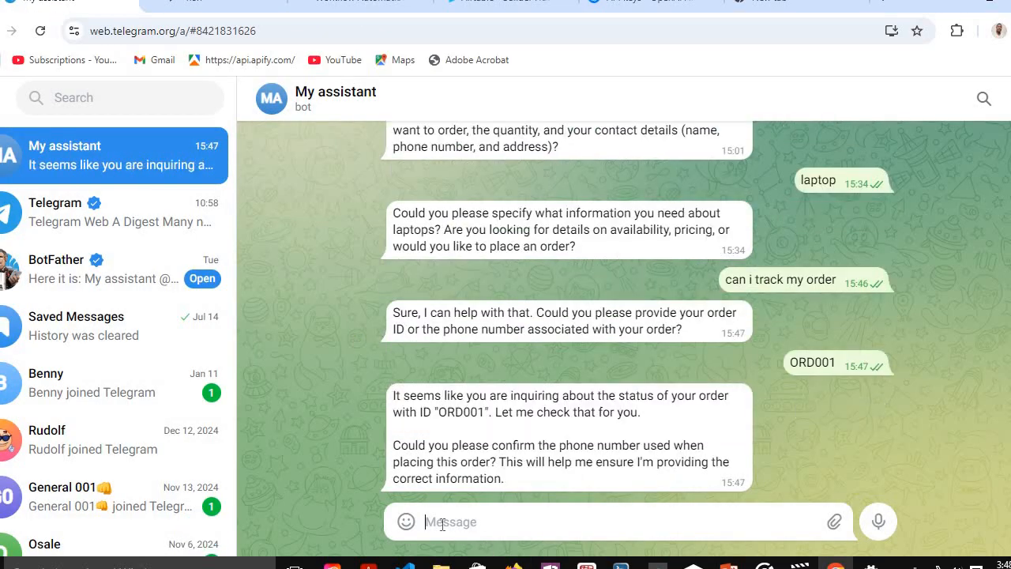
text(whe)
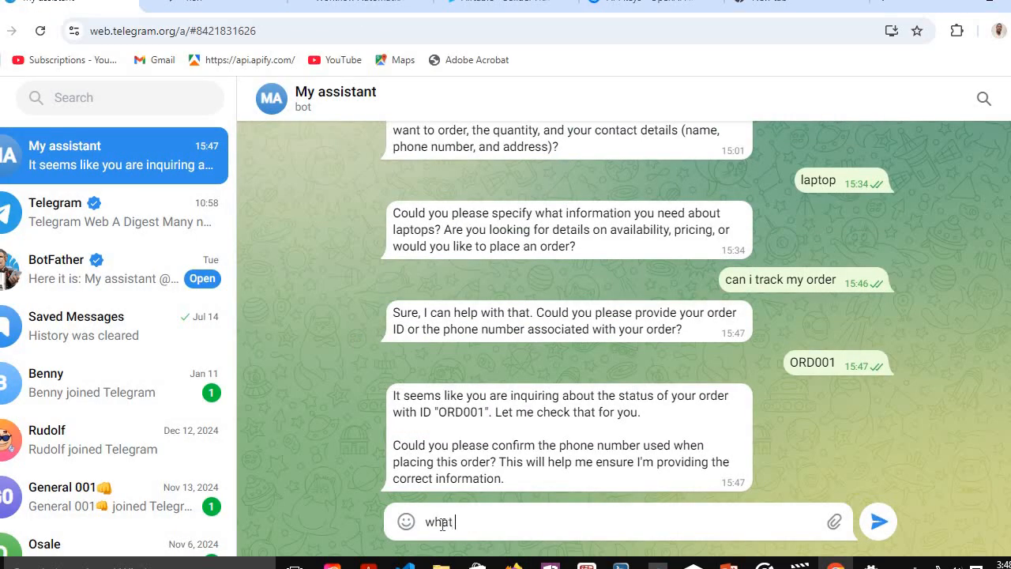
text(t about c)
text(reating)
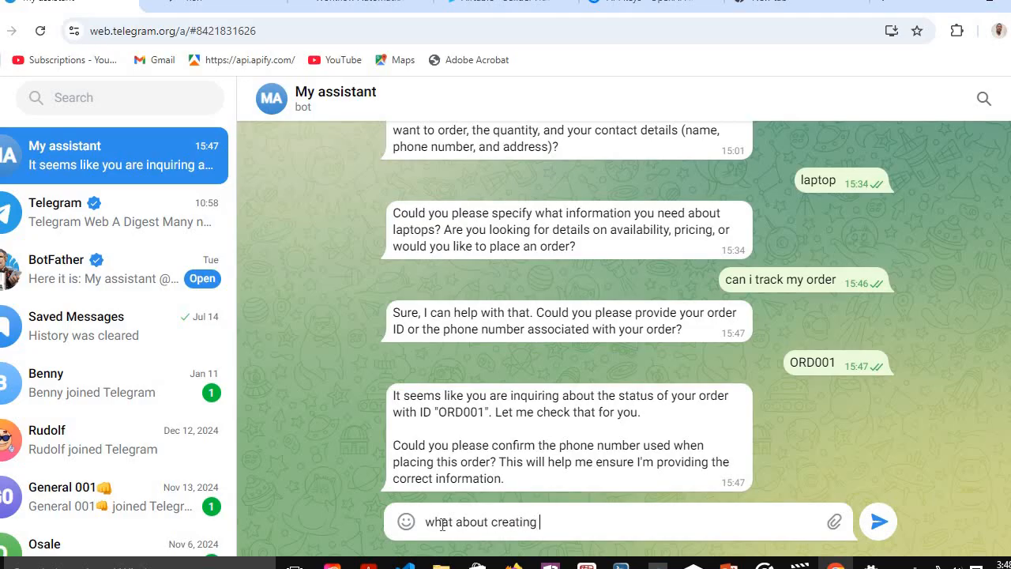
text( an order)
click(878, 524)
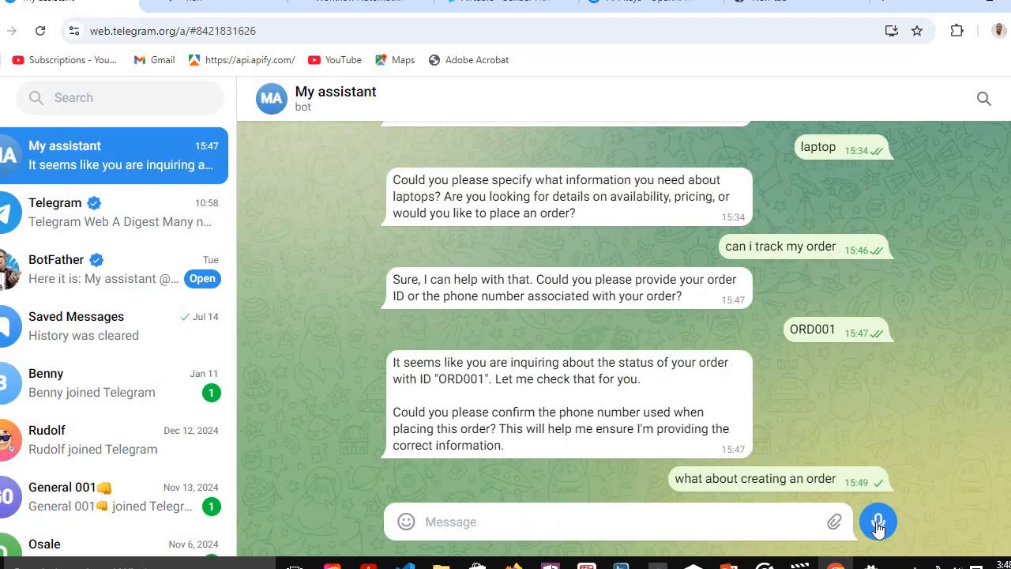
Switch to n8n, execute the workflow on the order message and return to Telegram to read the assistant's reply.
click(225, 10)
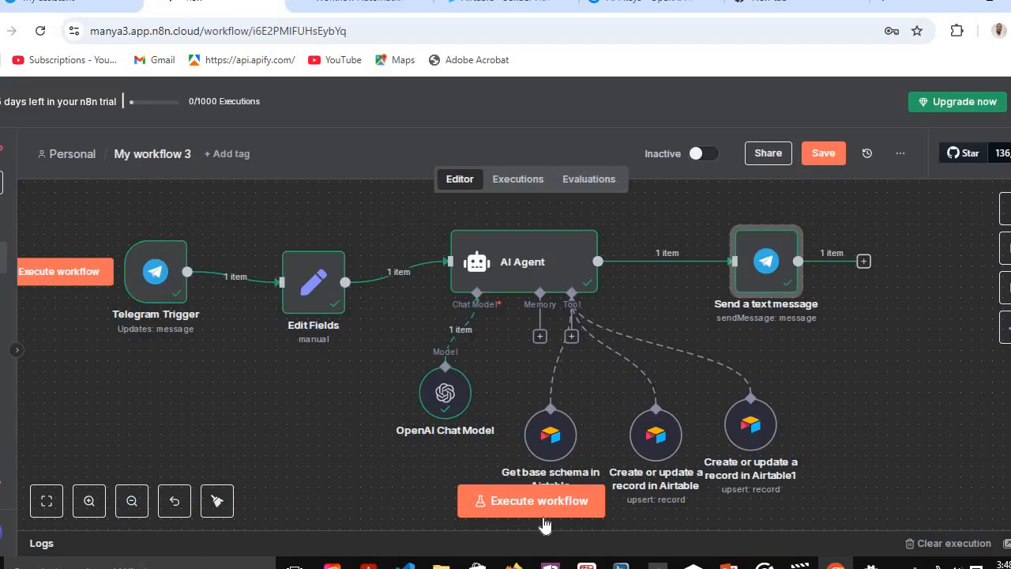
click(503, 501)
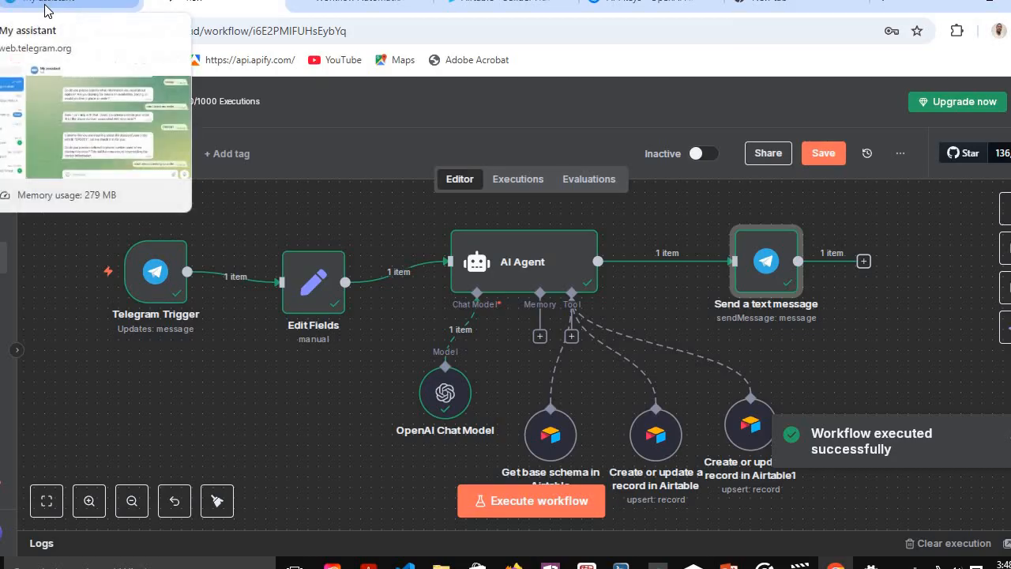
click(45, 10)
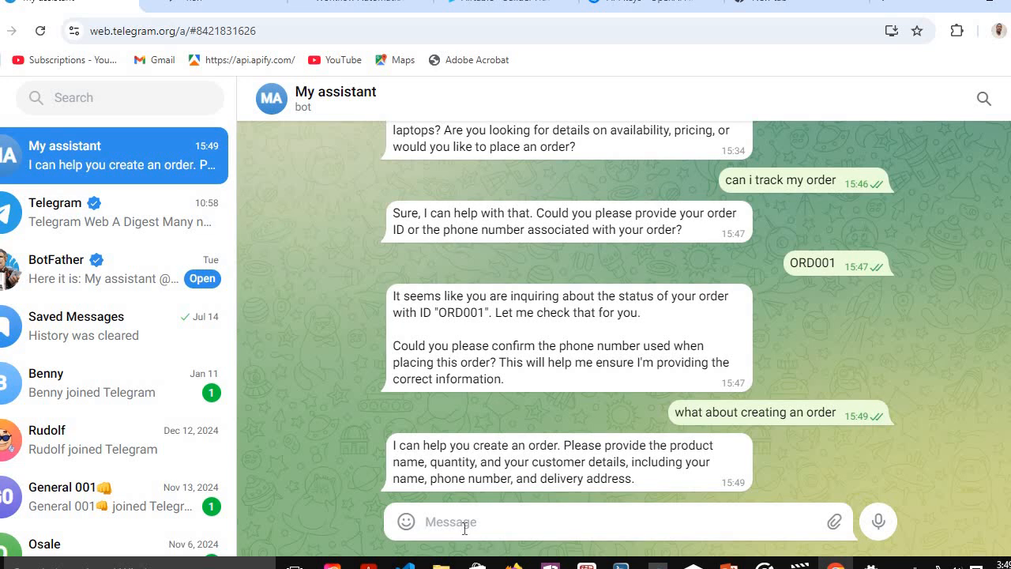
Switch back to n8n and execute the workflow again so it listens for a new Telegram message.
key(ctrl+Tab)
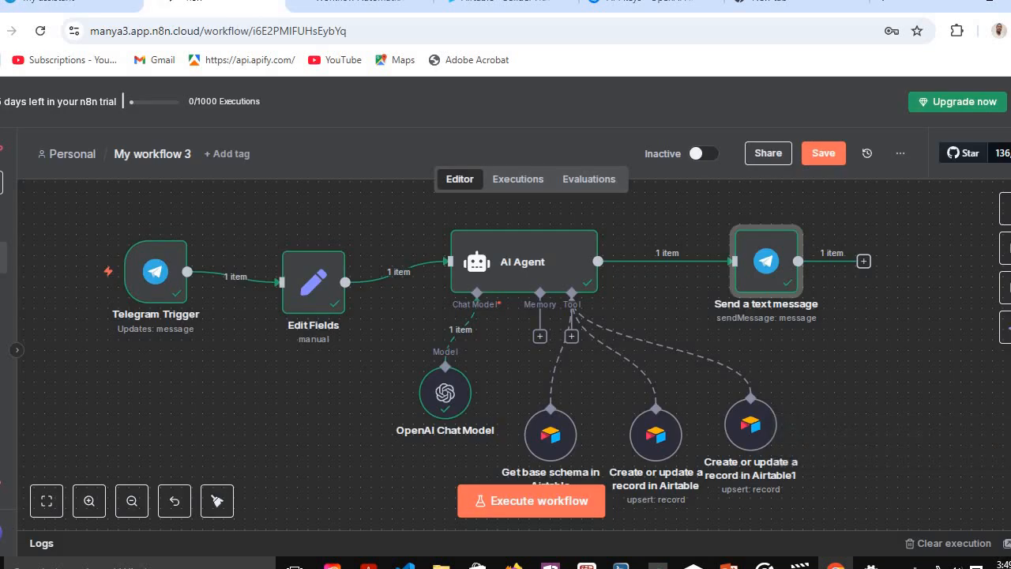
click(517, 512)
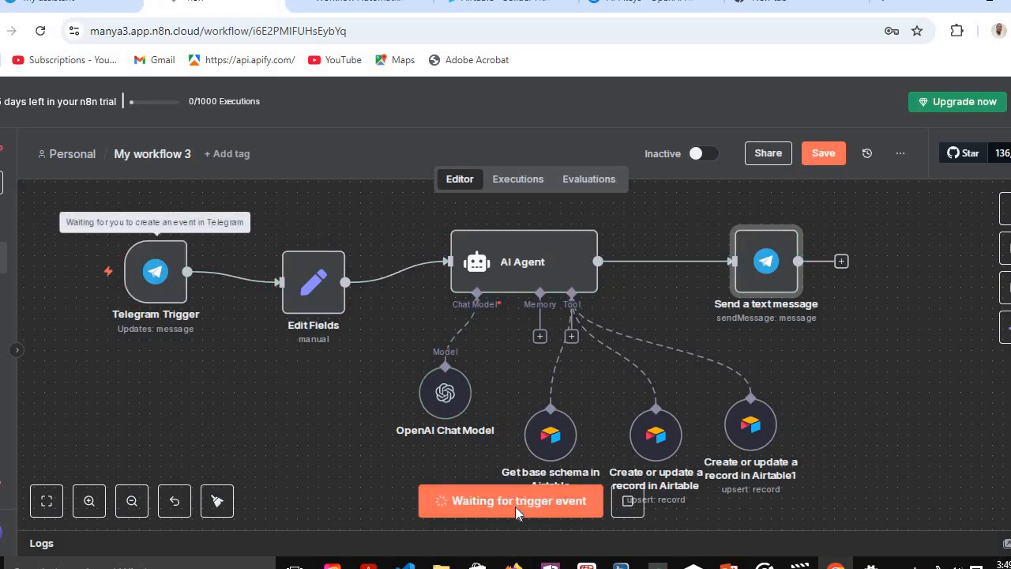